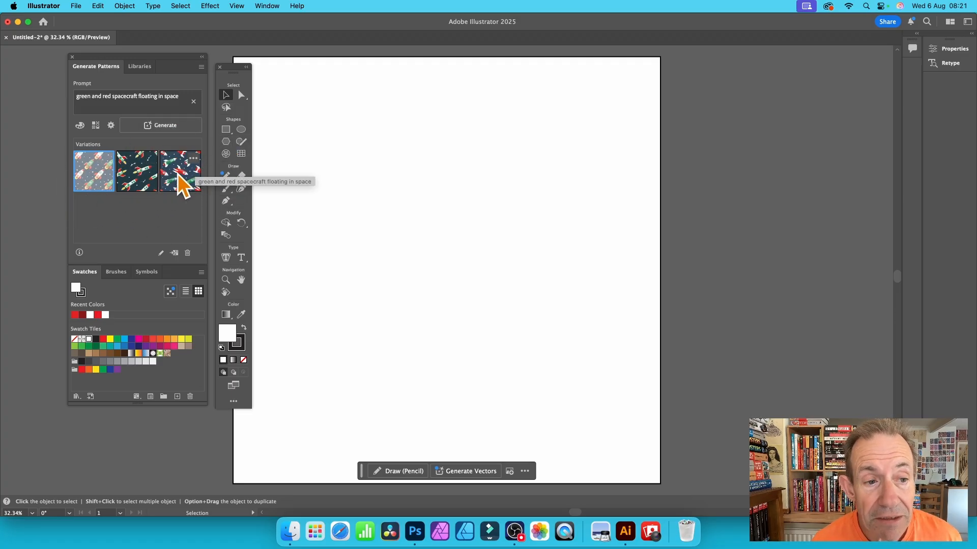
# Place the third spacecraft pattern variation on the artboard and enlarge it to cover most of the artboard.
pyautogui.moveTo(178, 174); pyautogui.dragTo(373, 173)
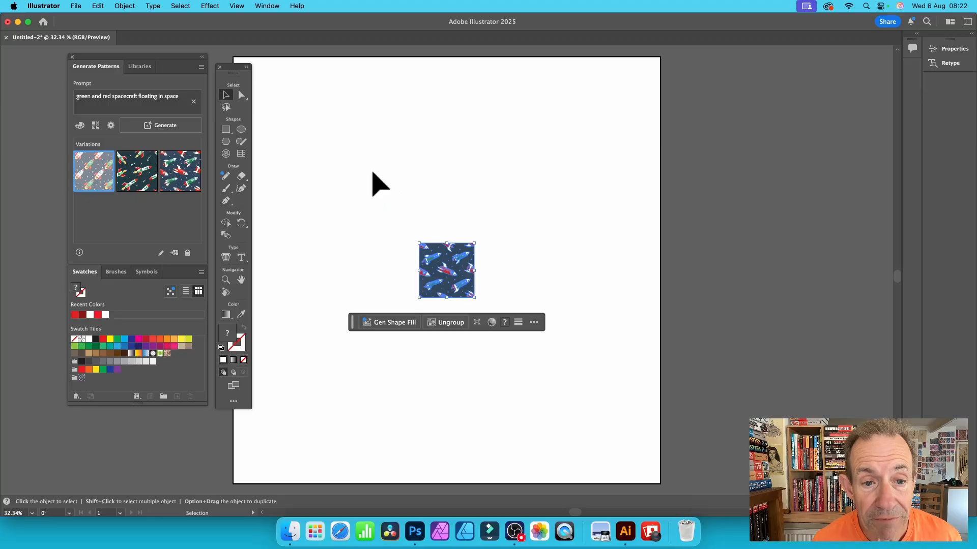
pyautogui.moveTo(420, 244); pyautogui.dragTo(269, 86)
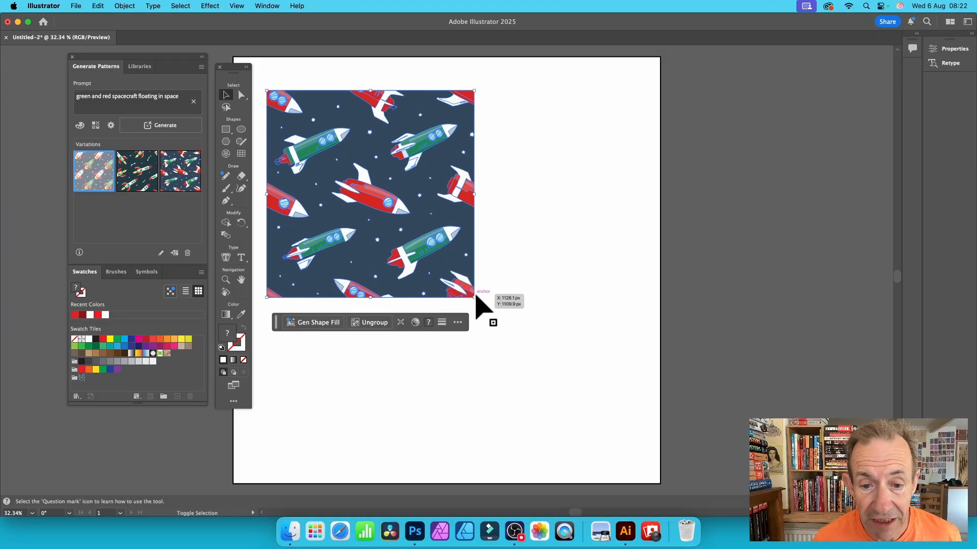
pyautogui.moveTo(475, 301); pyautogui.dragTo(646, 461)
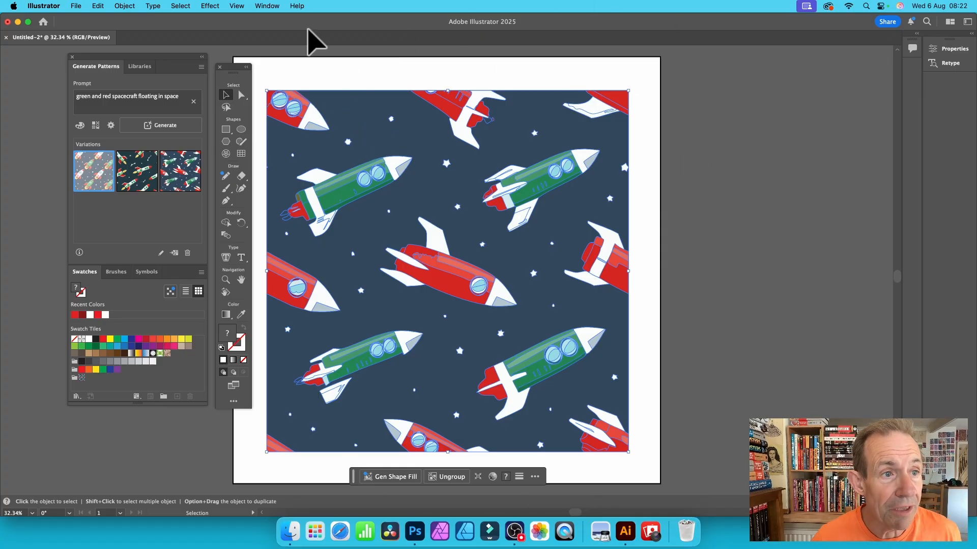
# Copy the enlarged pattern artwork and create a new Photoshop document from the 1694 x 1694 px Clipboard preset at 72 ppi.
pyautogui.click(98, 6)
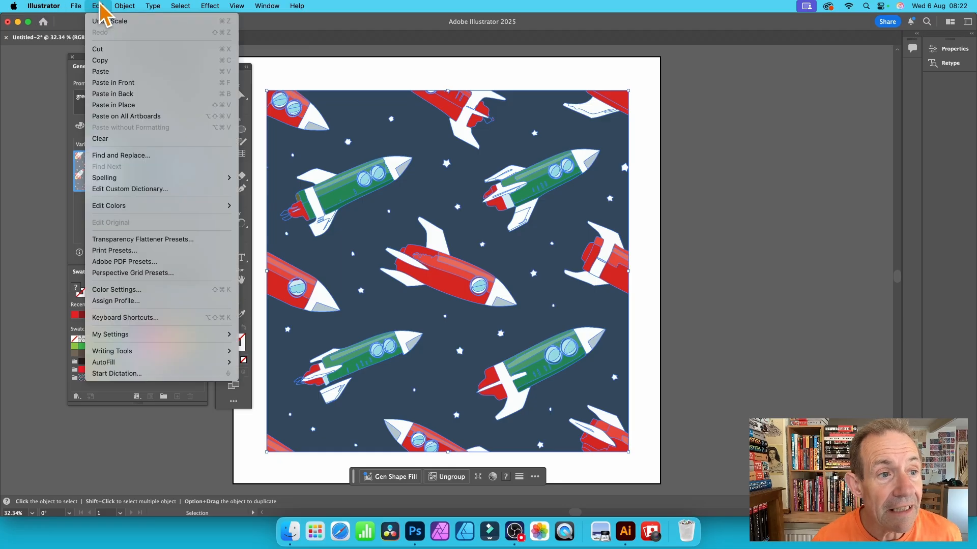
pyautogui.click(102, 60)
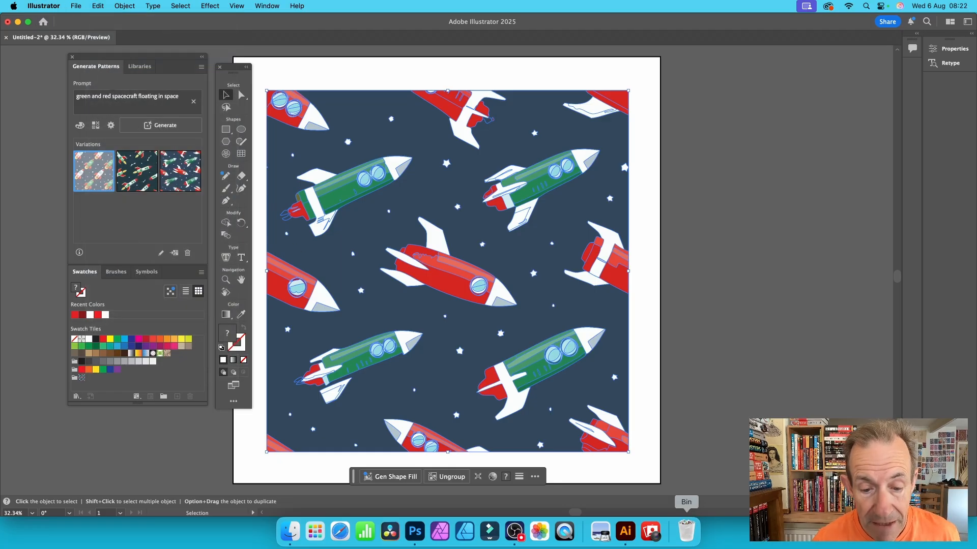
pyautogui.click(415, 532)
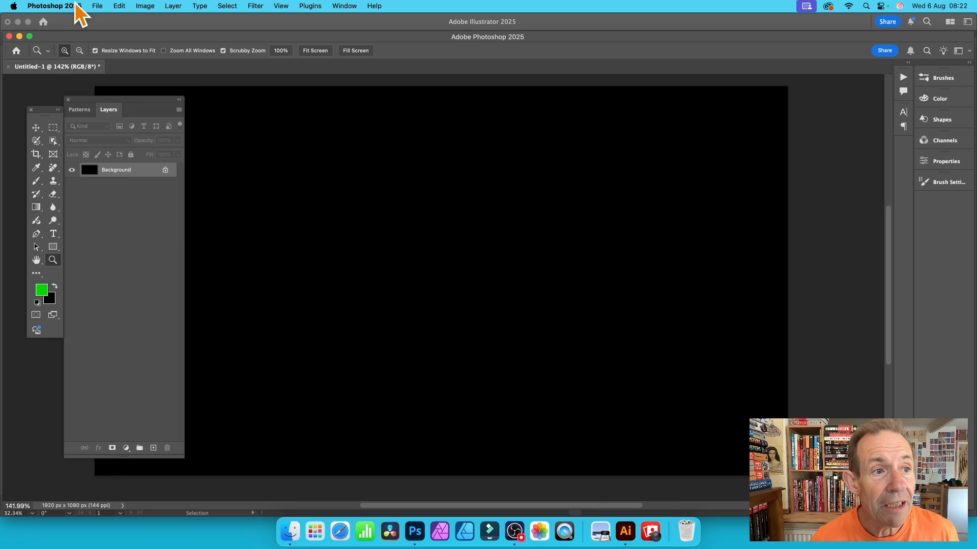
pyautogui.click(99, 4)
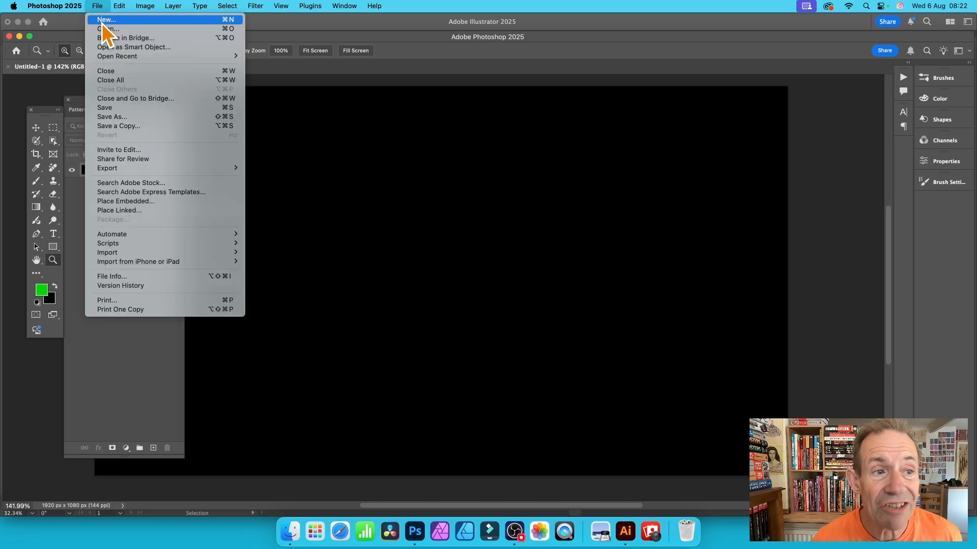
pyautogui.click(102, 20)
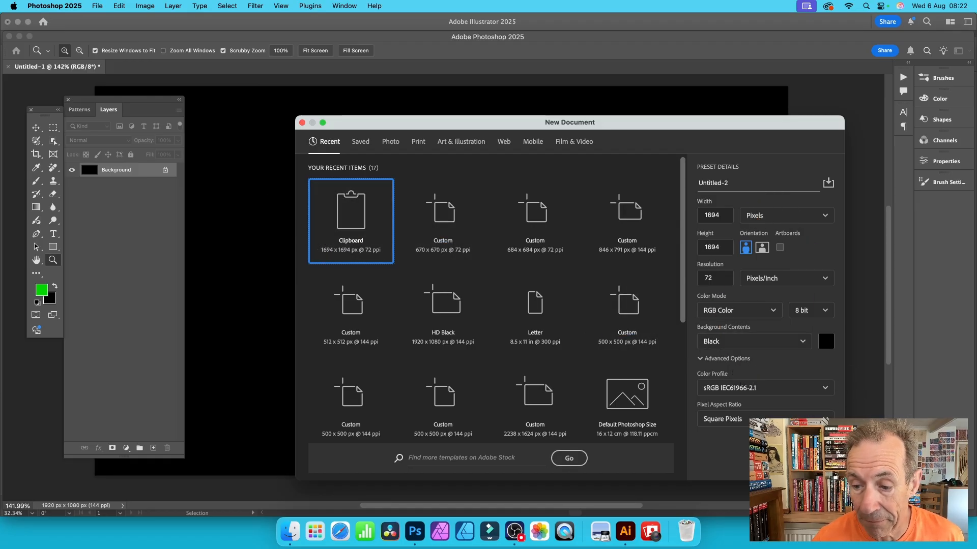
pyautogui.press('Return')
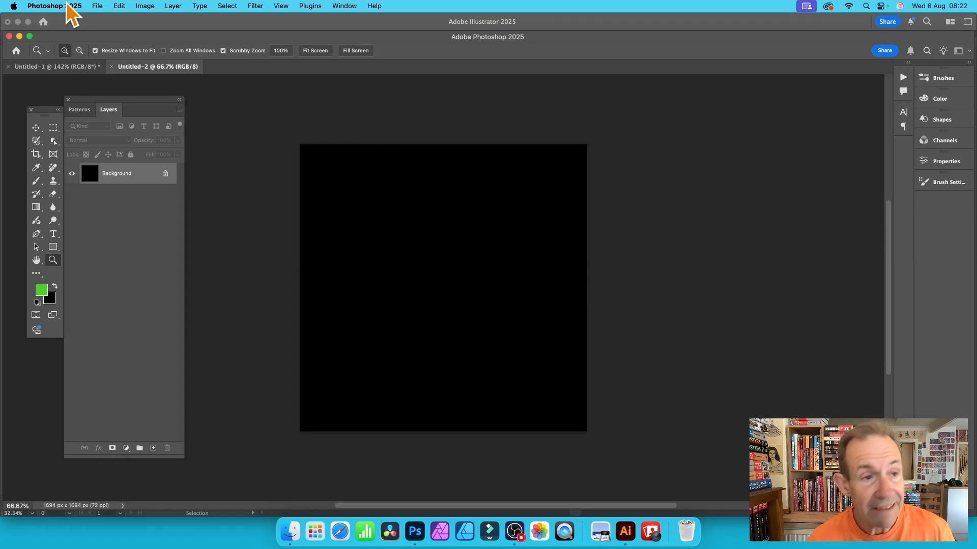
# Paste the copied pattern artwork into the new document as a Smart Object and commit its placement.
pyautogui.click(119, 5)
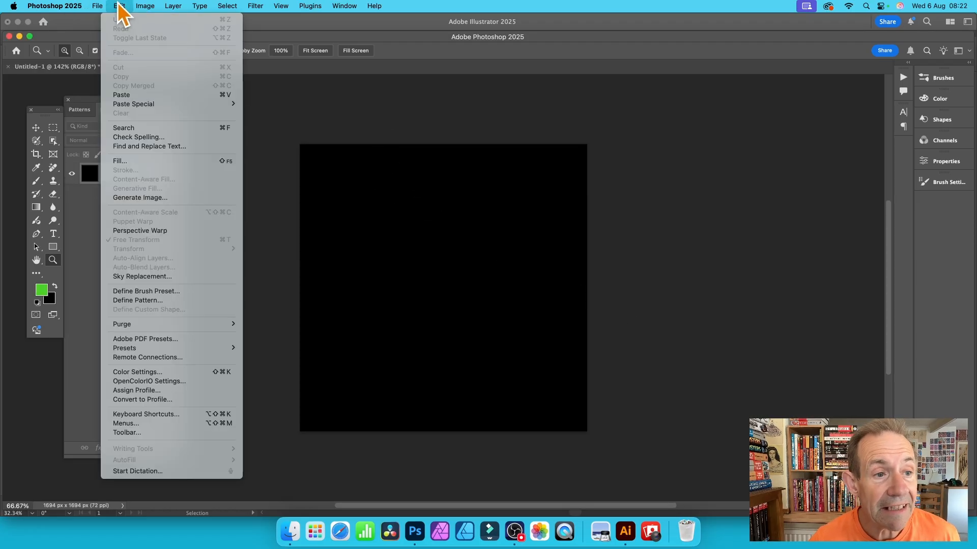
pyautogui.click(122, 94)
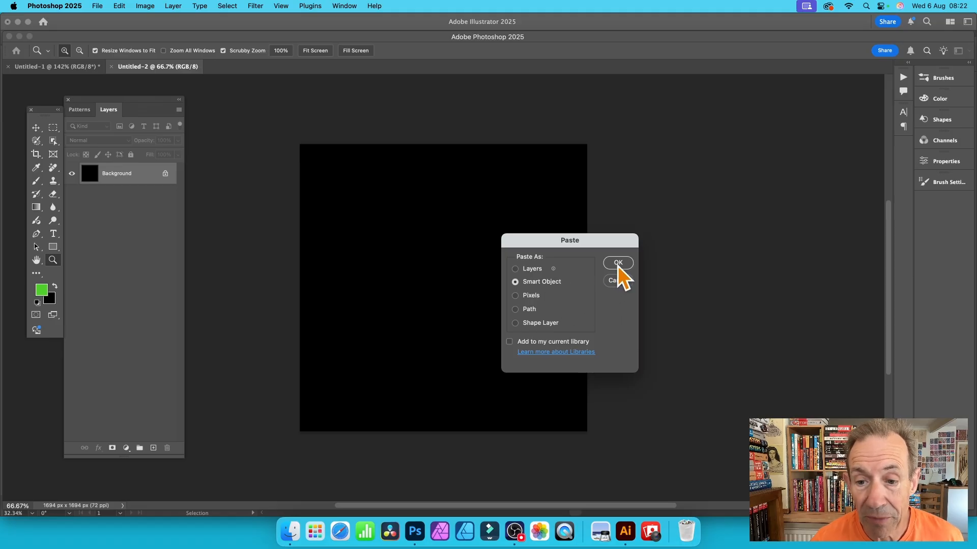
pyautogui.click(617, 263)
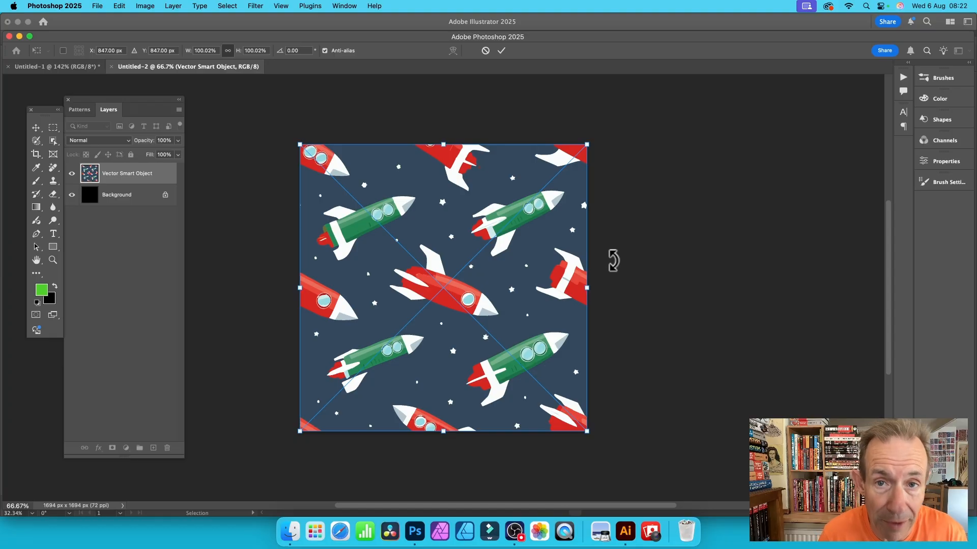
pyautogui.click(501, 50)
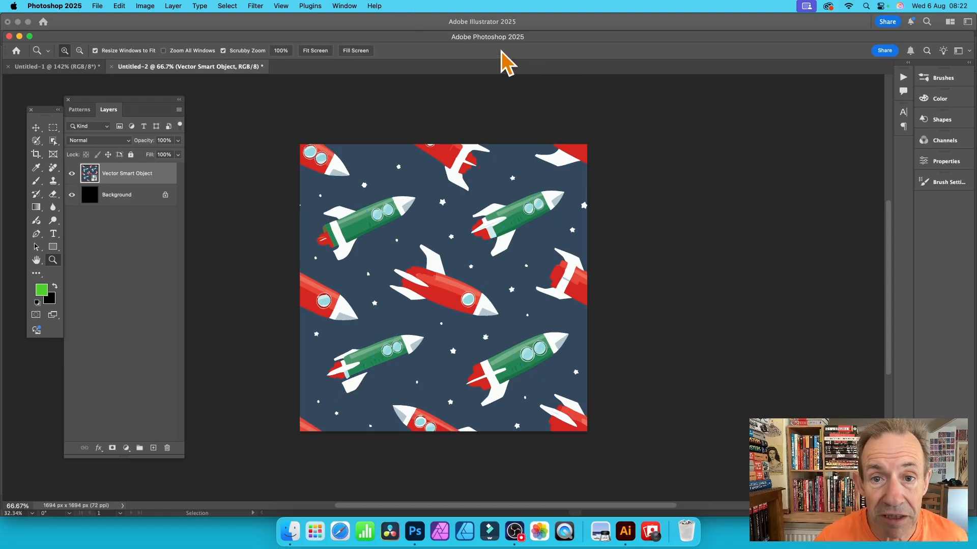
# Define the pasted spacecraft artwork as a pattern with the name Pattern 10.
pyautogui.click(122, 6)
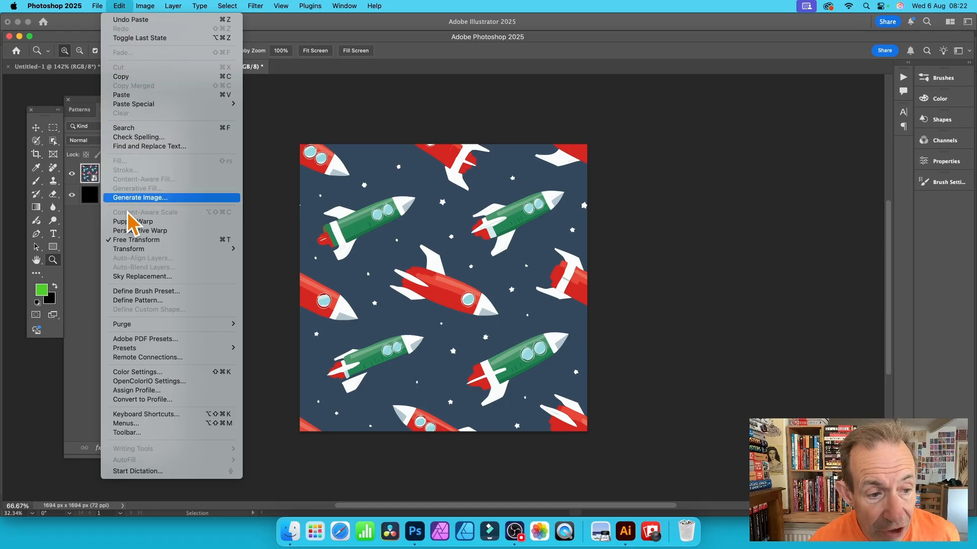
pyautogui.click(148, 302)
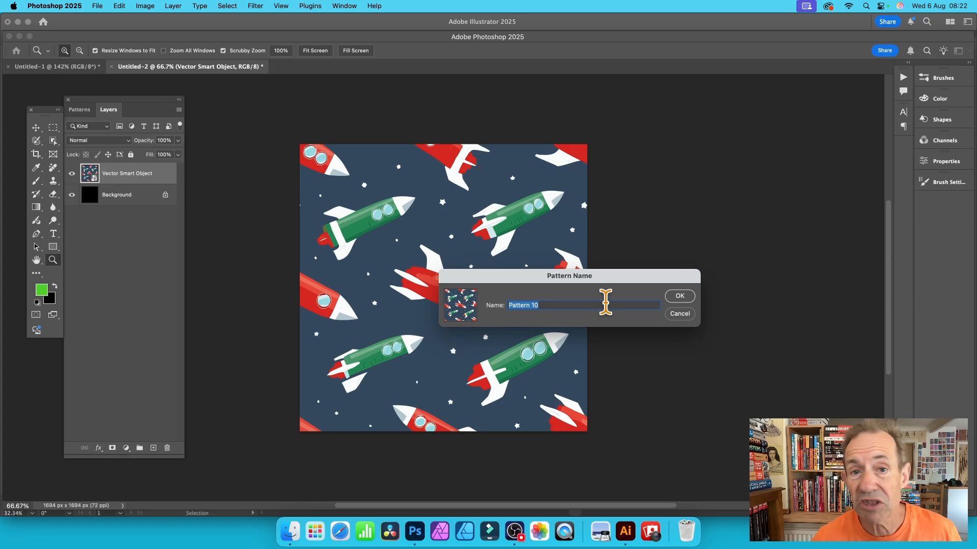
pyautogui.click(680, 296)
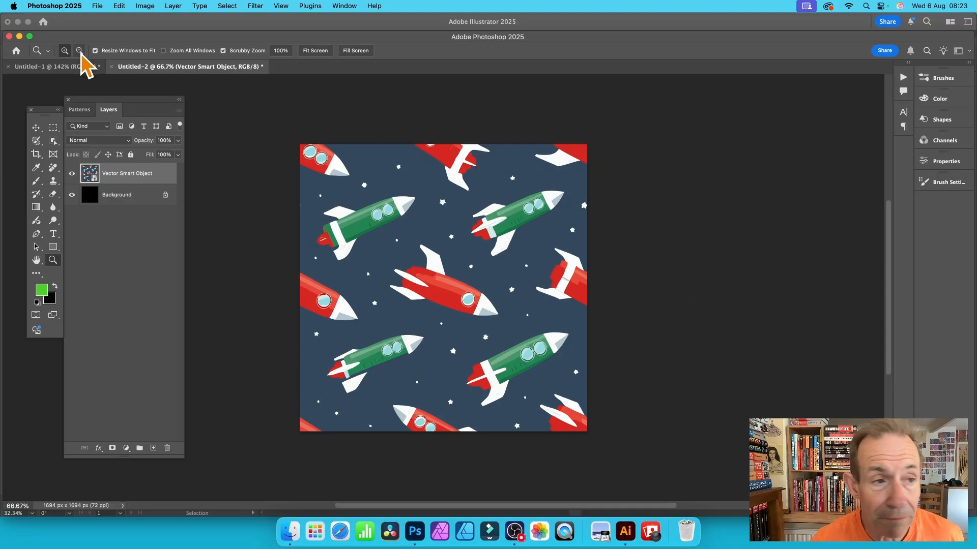
# Fill the black Untitled-1 document with the newly defined red and green rocket pattern.
pyautogui.click(70, 67)
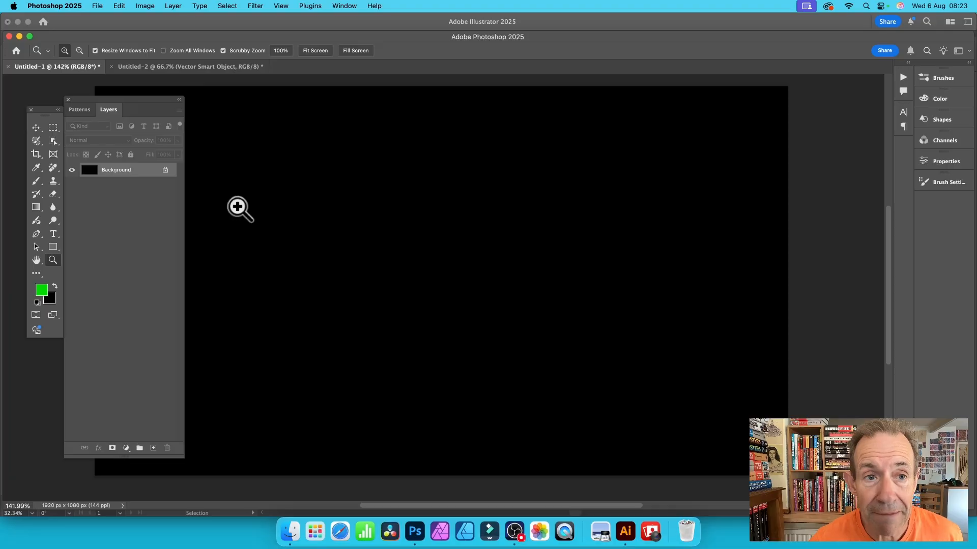
pyautogui.click(83, 112)
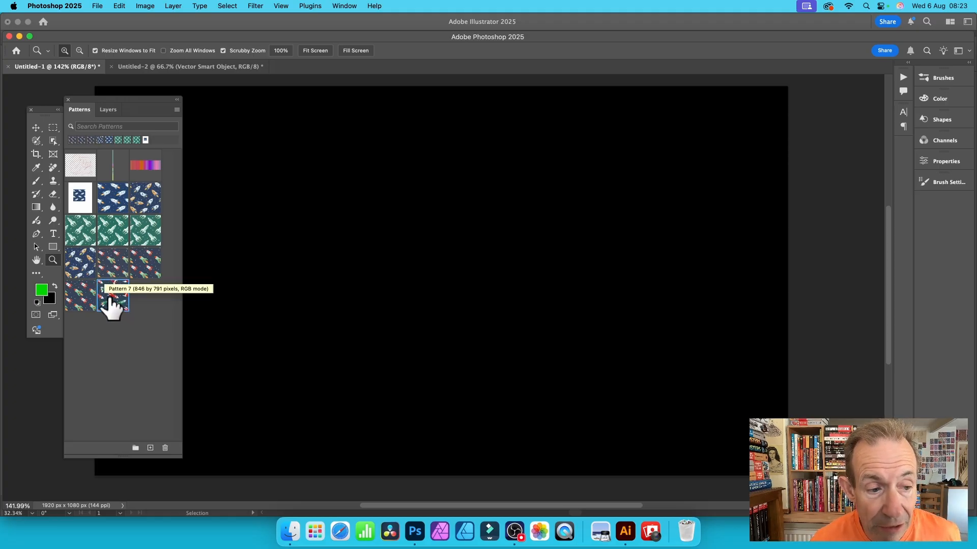
pyautogui.moveTo(110, 304); pyautogui.dragTo(405, 254)
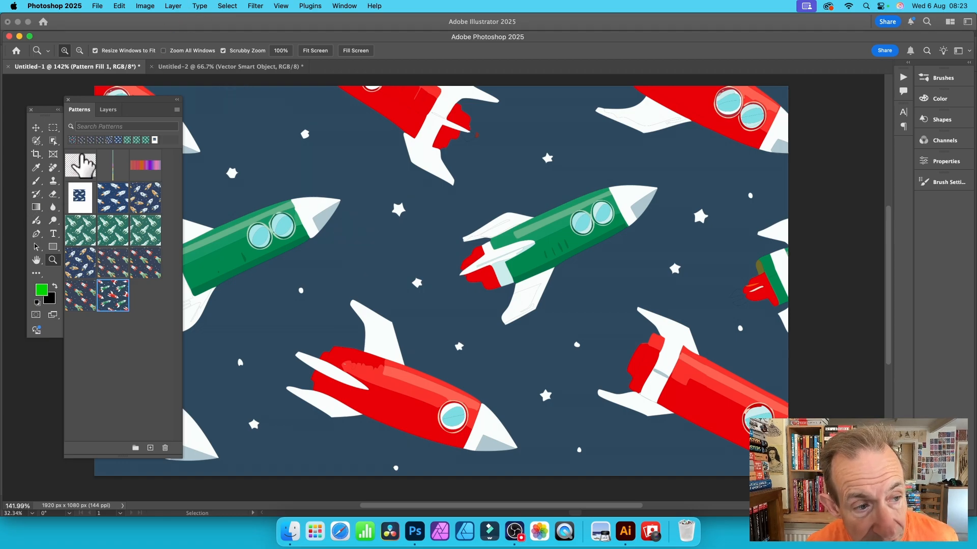
# Edit the pattern fill layer, trying a scale of 50% before setting it to 25%.
pyautogui.click(109, 110)
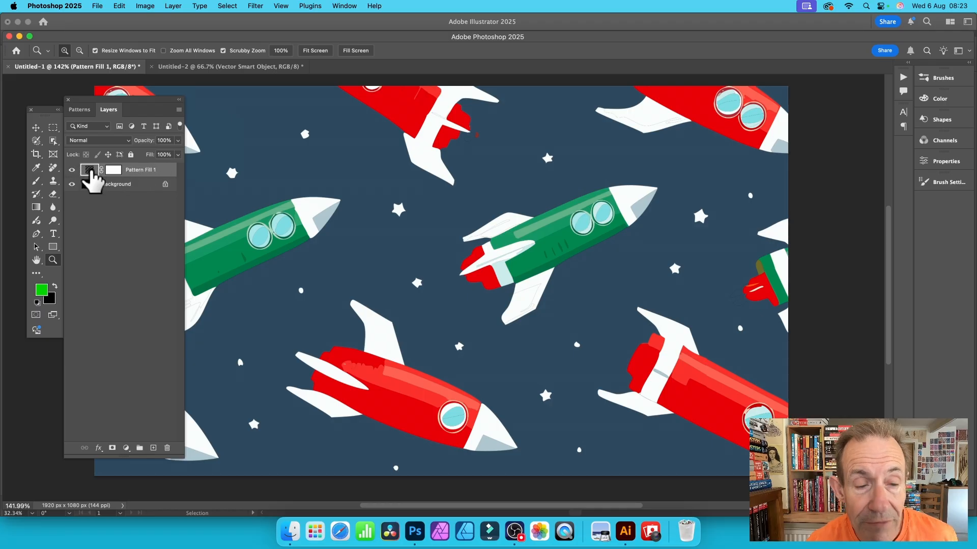
pyautogui.doubleClick(89, 170)
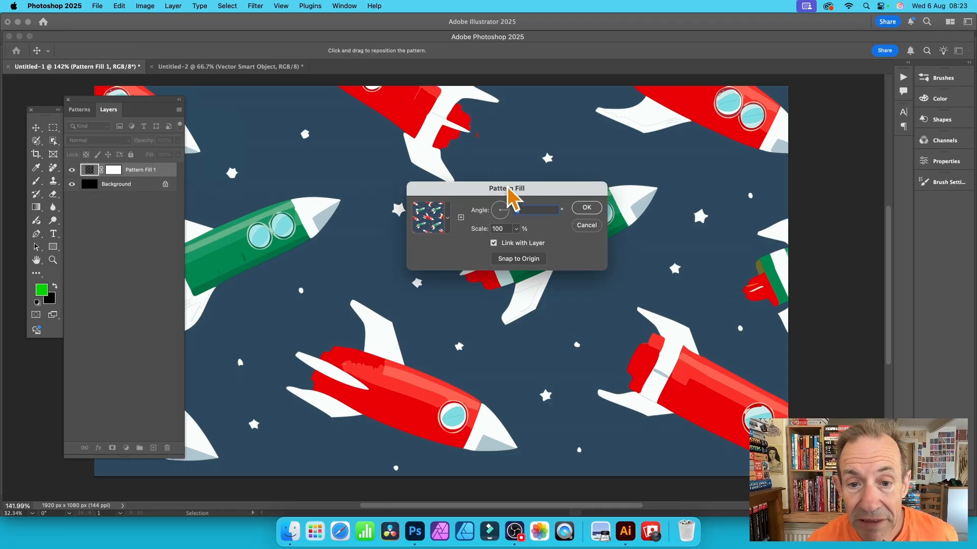
pyautogui.moveTo(511, 195); pyautogui.dragTo(459, 150)
pyautogui.press('Tab')
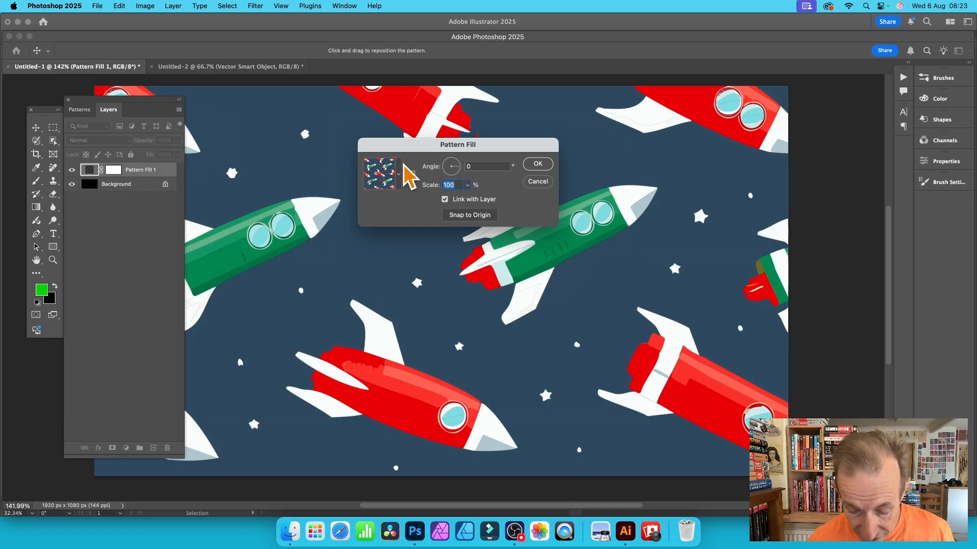
pyautogui.write('50')
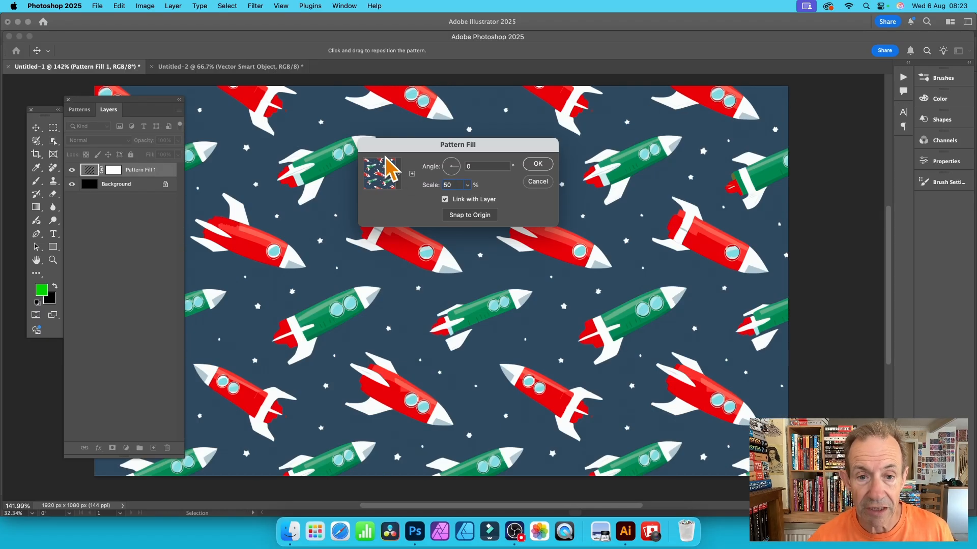
pyautogui.moveTo(452, 185); pyautogui.dragTo(376, 182)
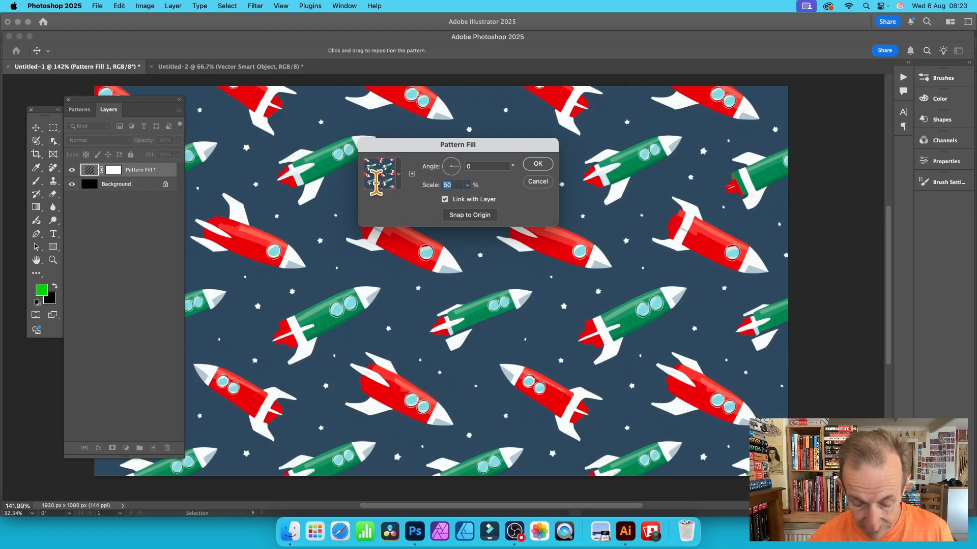
pyautogui.write('25')
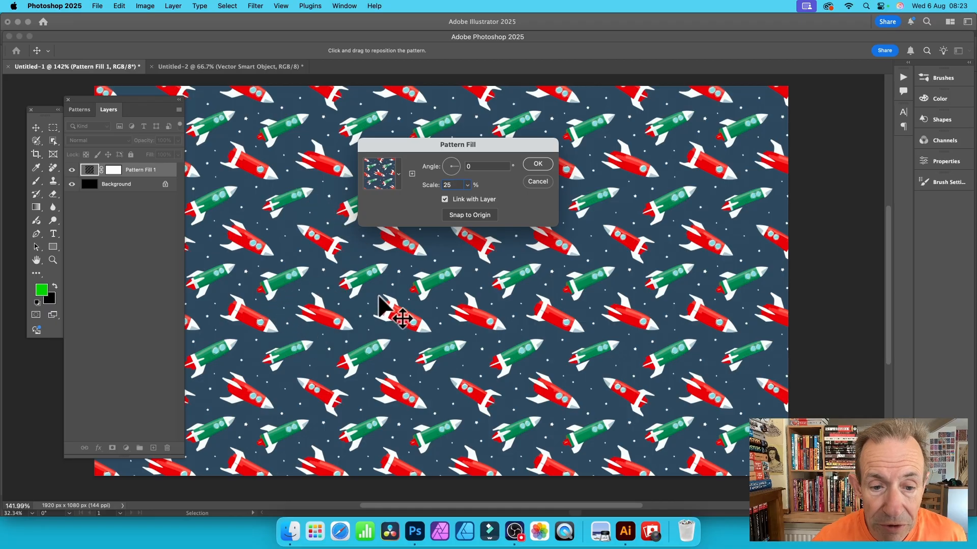
# Reposition the rocket pattern on the canvas, rotate it to an angle of about -50°, and apply the fill settings.
pyautogui.moveTo(381, 310); pyautogui.dragTo(488, 226)
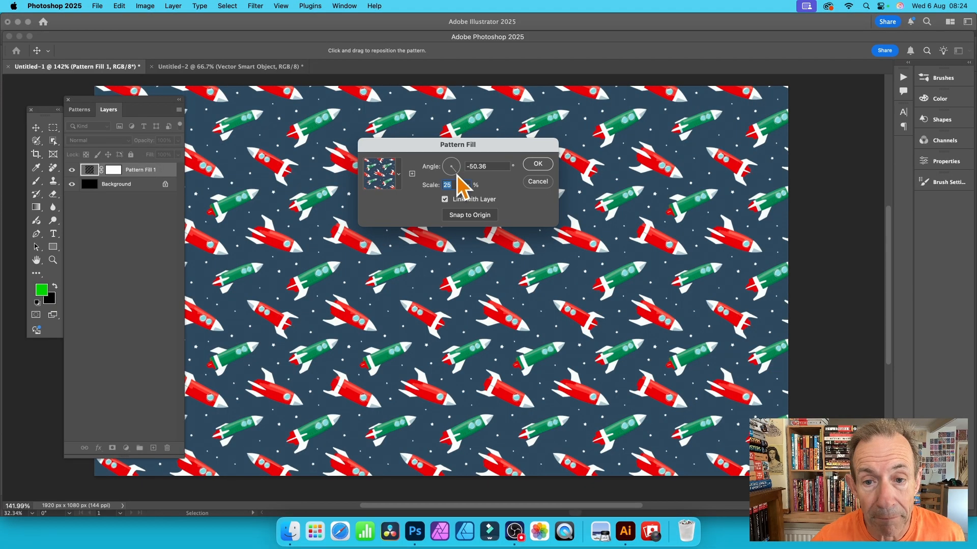
pyautogui.click(538, 164)
pyautogui.press('z')
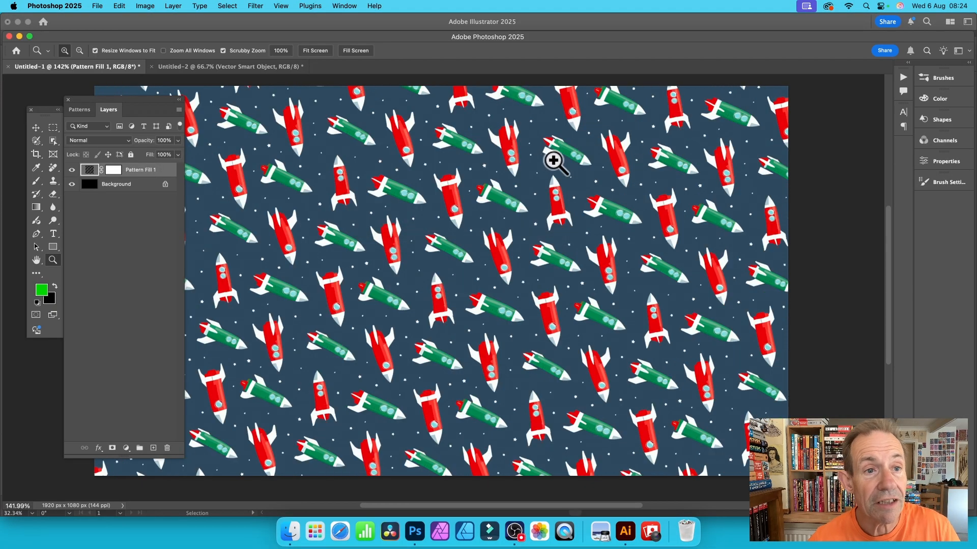
# Flatten the Untitled-1 image into a single background layer.
pyautogui.click(178, 6)
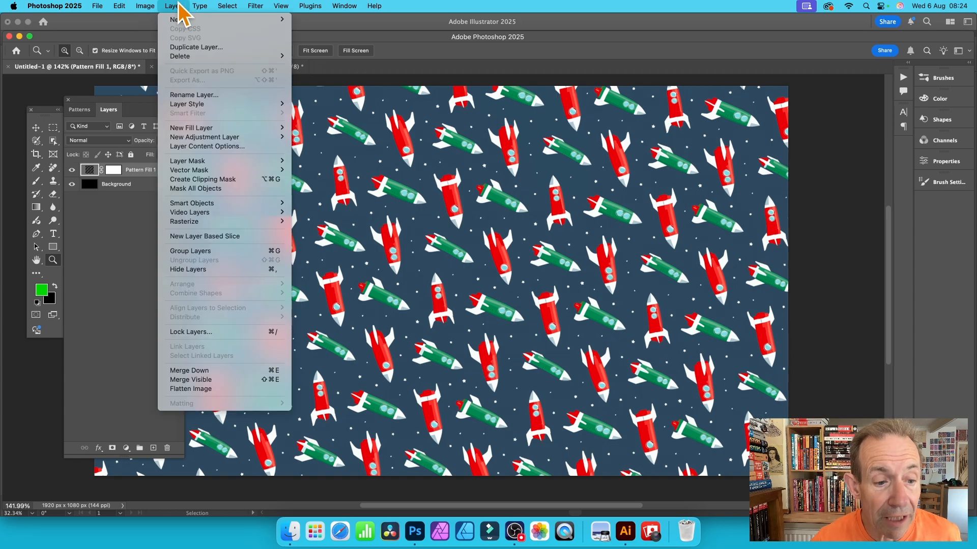
pyautogui.click(213, 389)
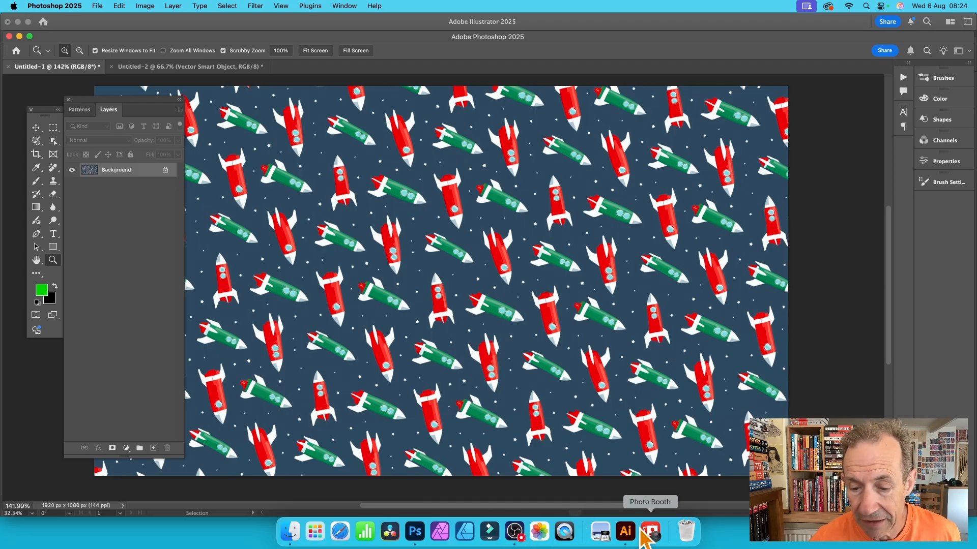
# Switch back to Illustrator, delete the spacecraft artwork from the artboard, and generate patterns from the prompt "letter in hands".
pyautogui.click(627, 531)
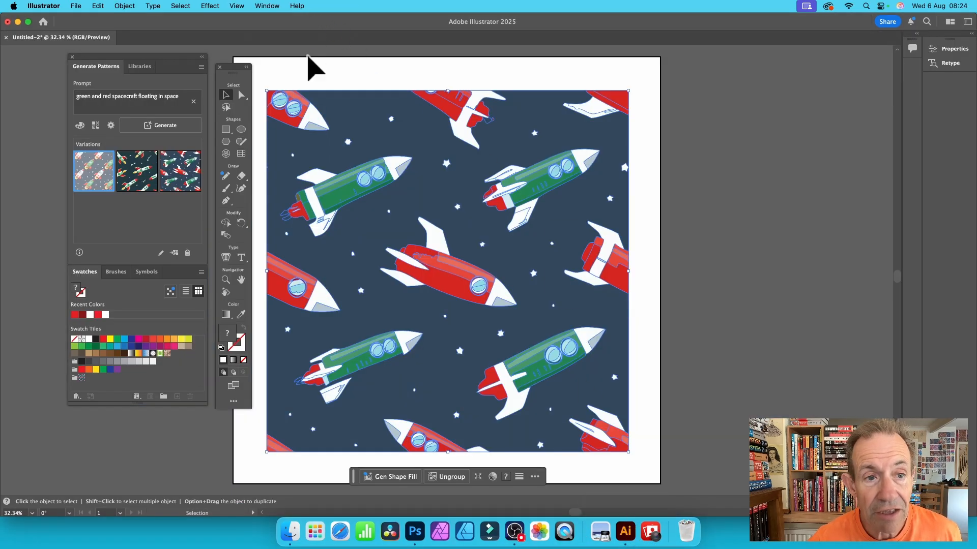
pyautogui.press('BackSpace')
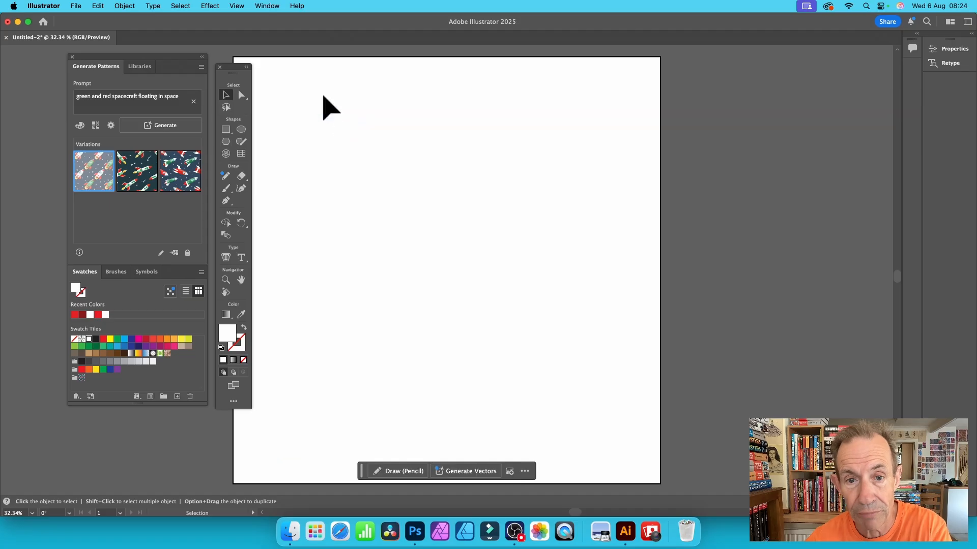
pyautogui.moveTo(180, 101); pyautogui.dragTo(75, 97)
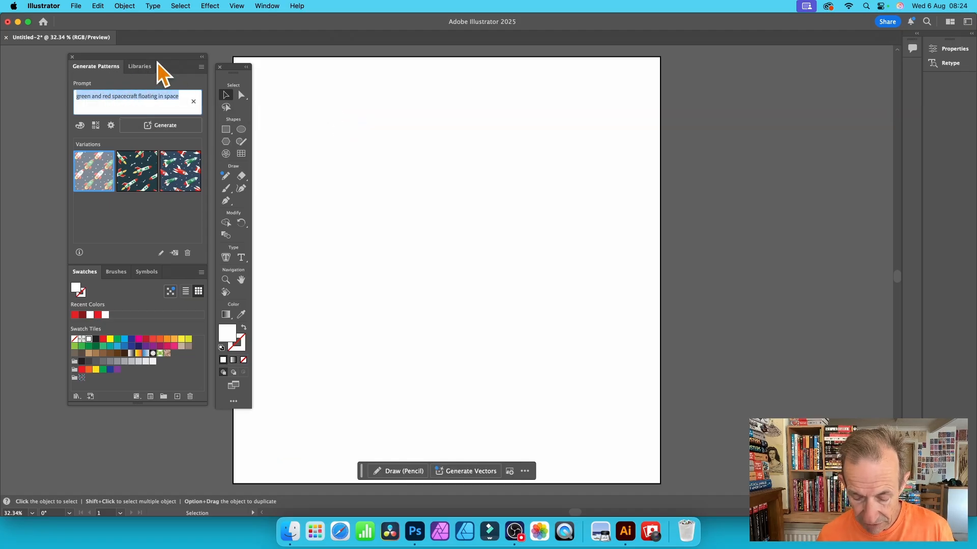
pyautogui.write('letter i')
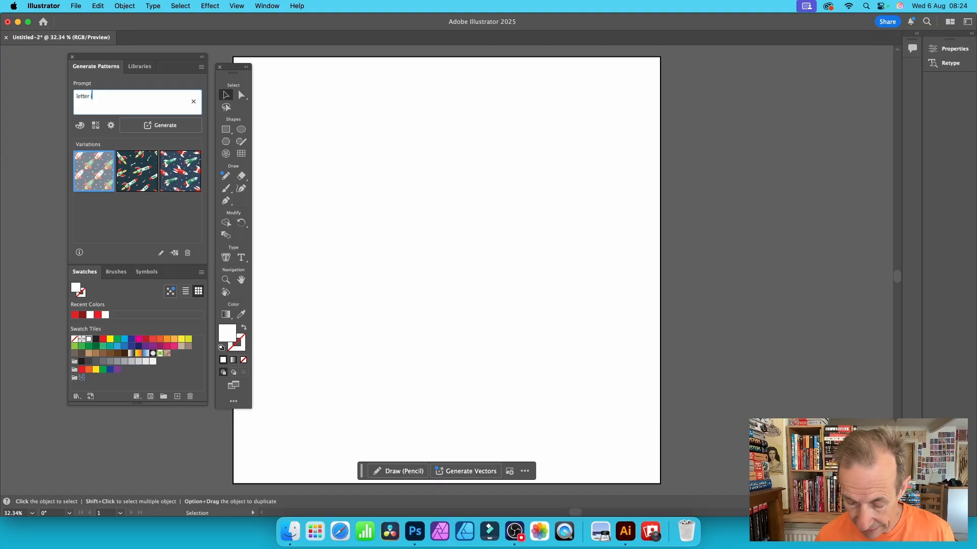
pyautogui.write('n hands')
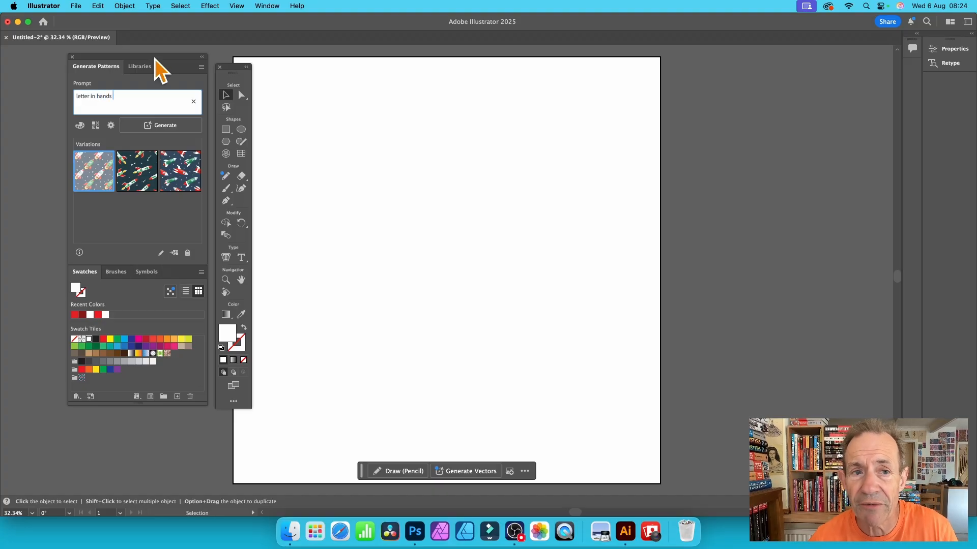
pyautogui.click(173, 125)
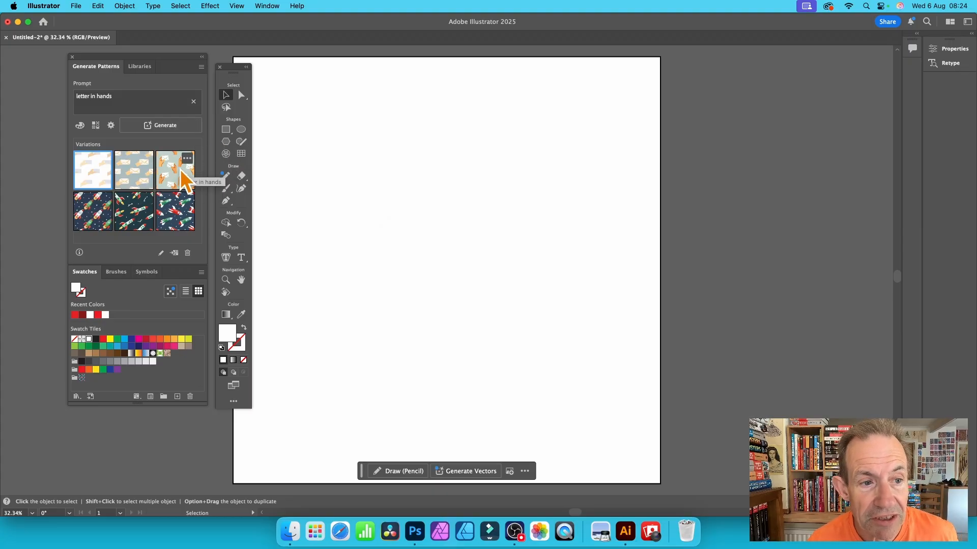
# Place the letter-in-hands variation with vertical orange hands on the artboard and enlarge it proportionally to fill most of the artboard.
pyautogui.moveTo(180, 169); pyautogui.dragTo(376, 189)
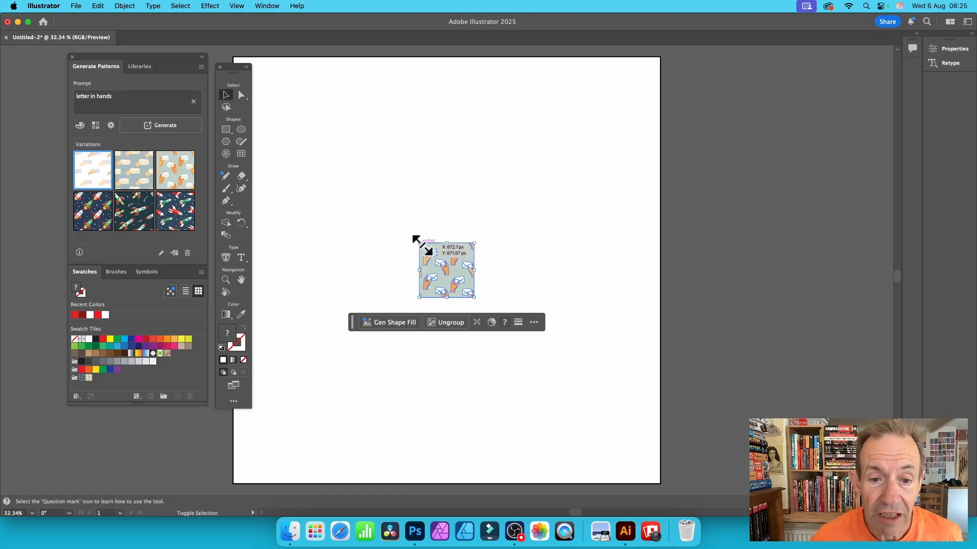
pyautogui.moveTo(421, 244); pyautogui.dragTo(277, 100)
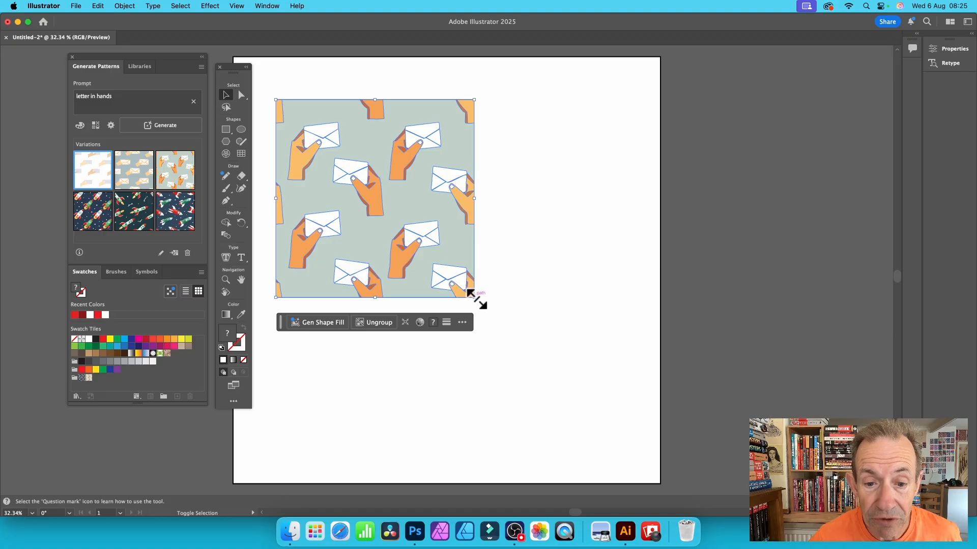
pyautogui.moveTo(473, 299); pyautogui.dragTo(609, 397)
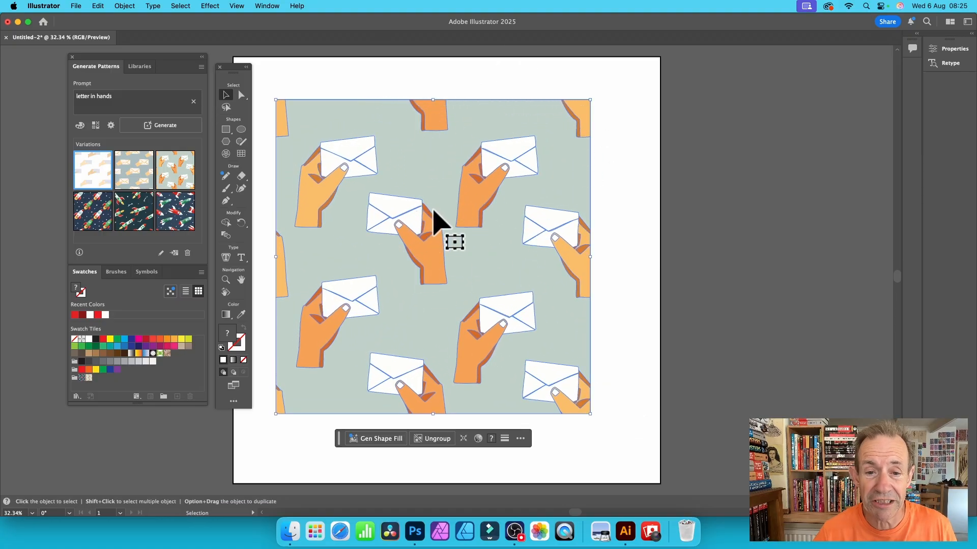
# Isolate the pattern group down to a single hand shape to examine its vector paths, and leave isolation.
pyautogui.doubleClick(475, 196)
pyautogui.doubleClick(475, 198)
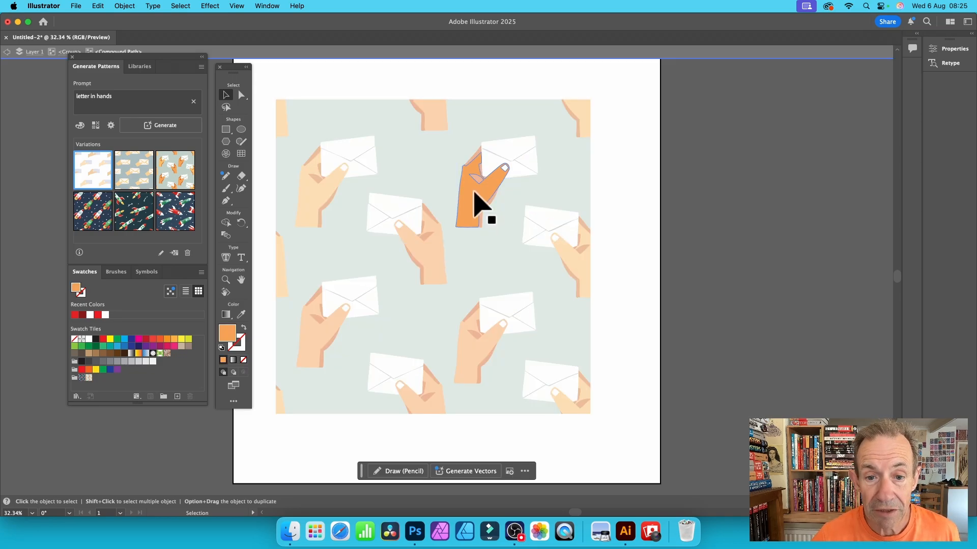
pyautogui.click(475, 194)
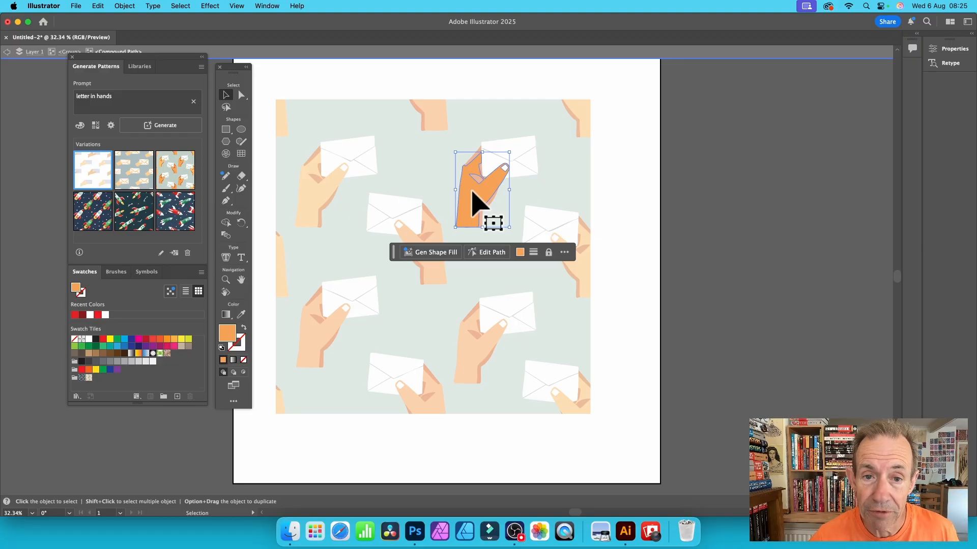
pyautogui.doubleClick(359, 156)
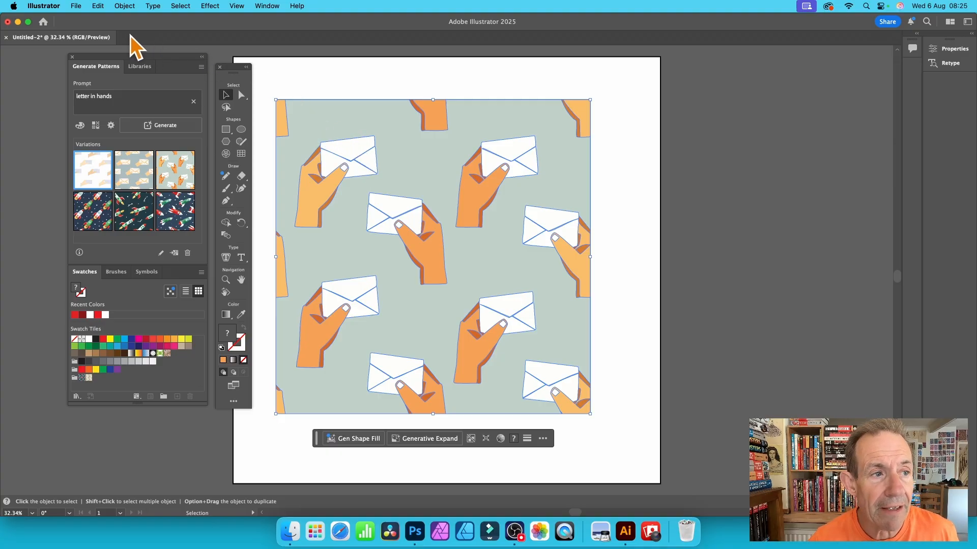
pyautogui.click(315, 53)
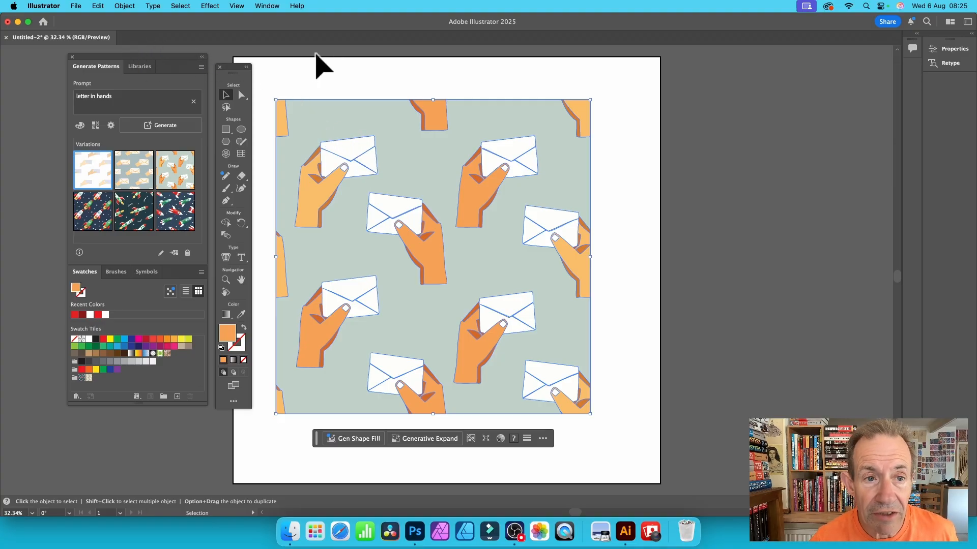
# Select the whole letter-in-hands pattern tile and copy it to the clipboard.
pyautogui.click(320, 108)
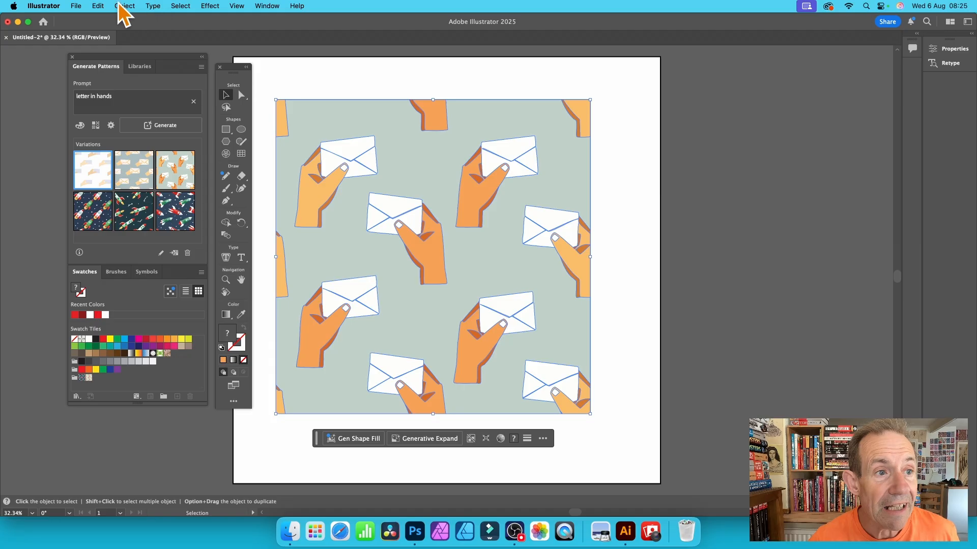
pyautogui.click(102, 6)
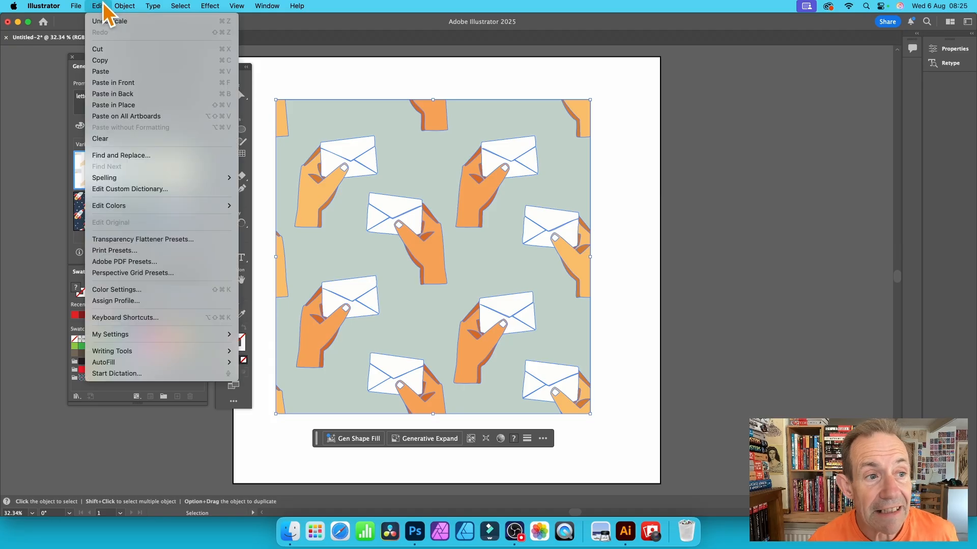
pyautogui.click(102, 60)
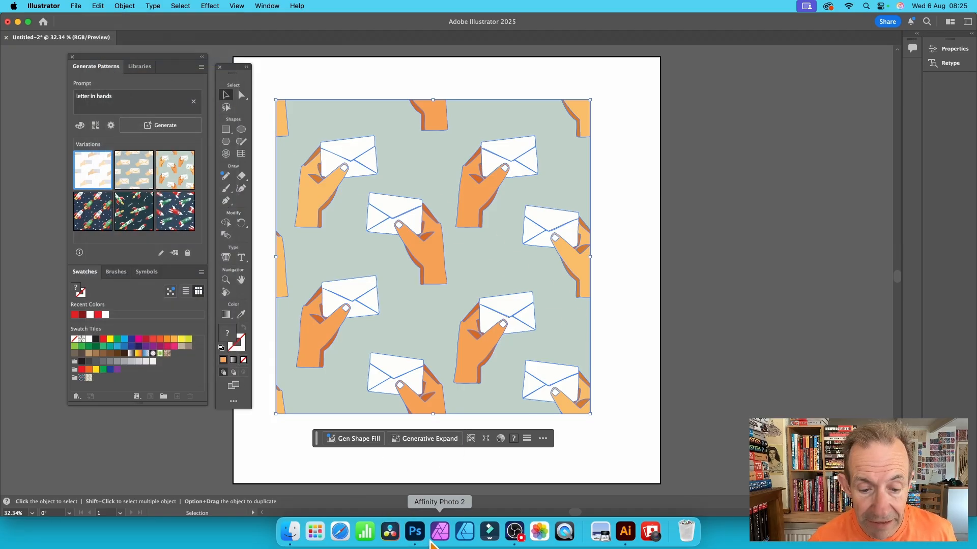
# Switch to Photoshop and create a new document from the Clipboard preset, 1473 x 1473 px at 72 ppi.
pyautogui.click(415, 531)
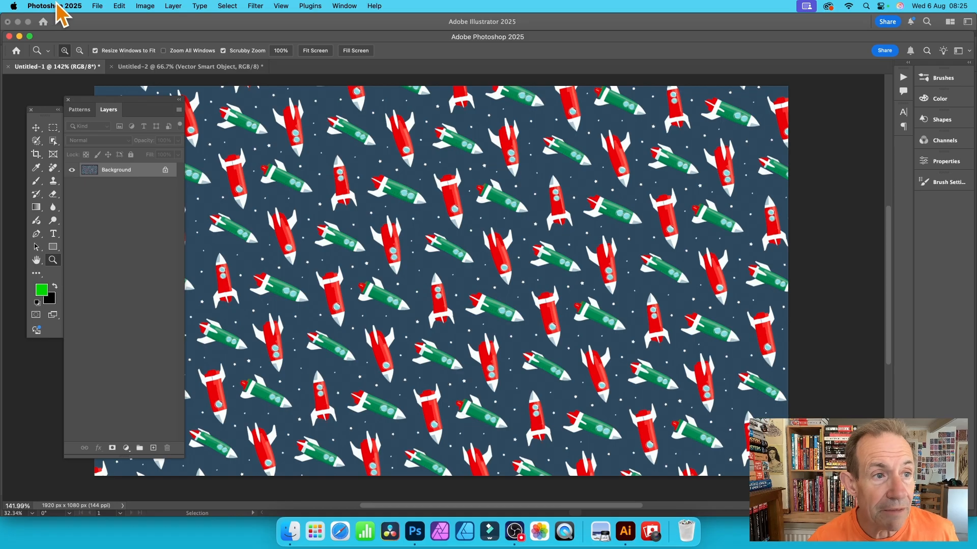
pyautogui.click(98, 6)
pyautogui.click(110, 20)
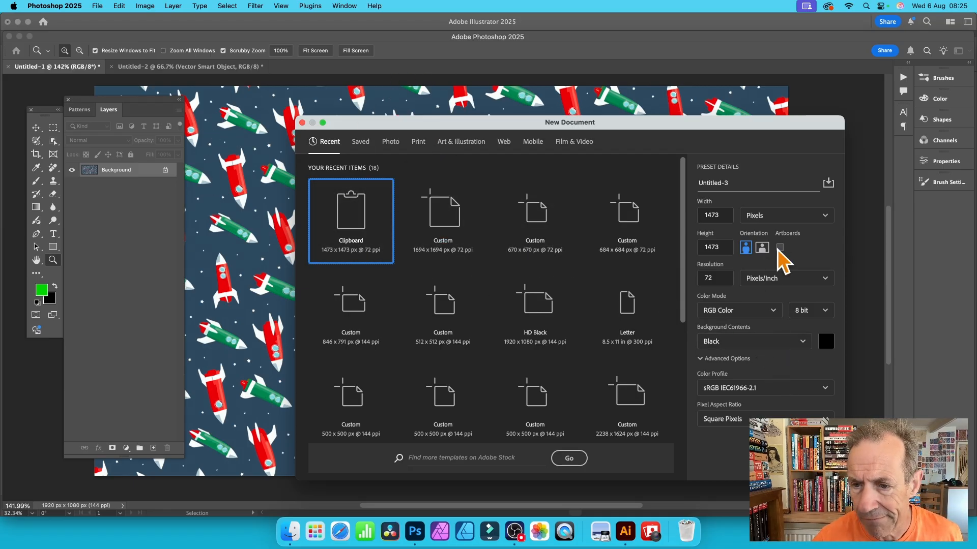
pyautogui.doubleClick(349, 224)
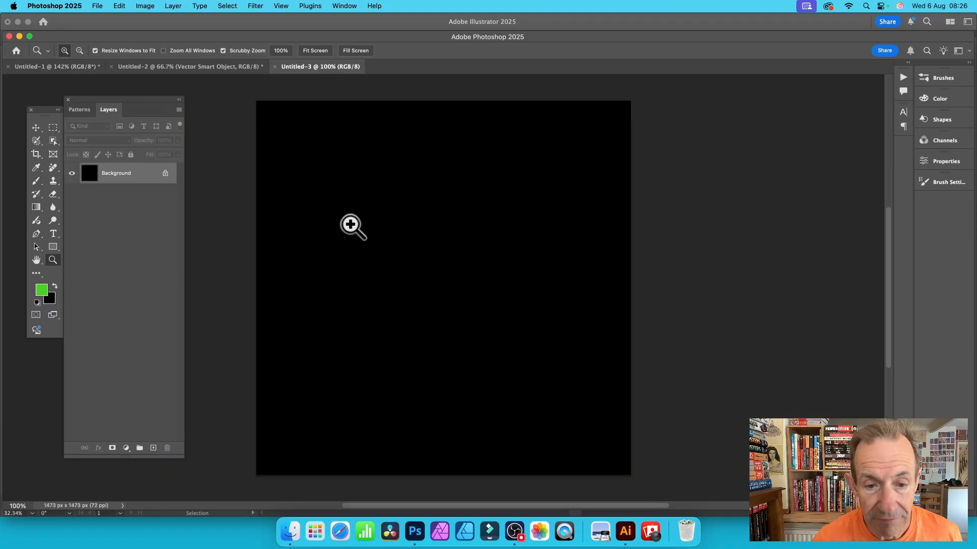
# Paste the copied letter-in-hands artwork into the new document as a Smart Object and commit its placement.
pyautogui.click(120, 6)
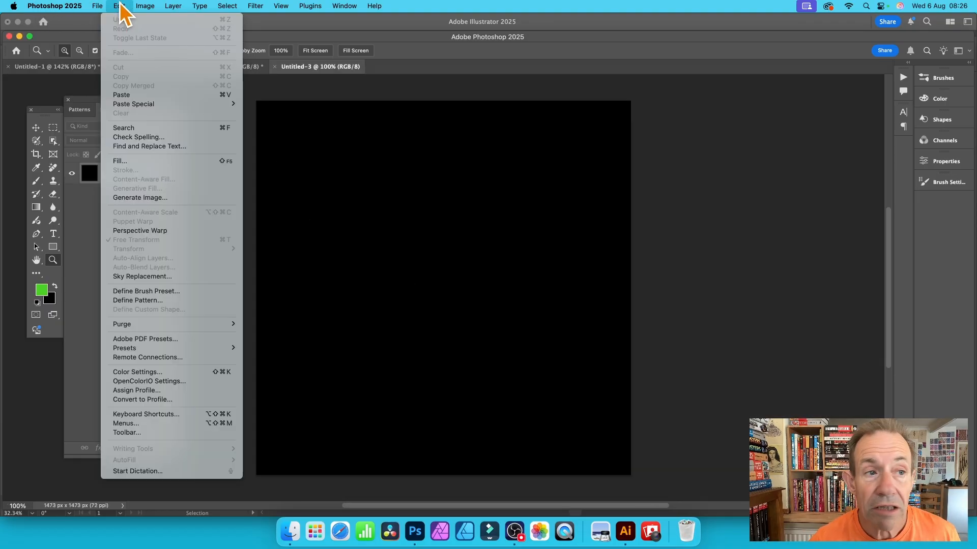
pyautogui.click(134, 99)
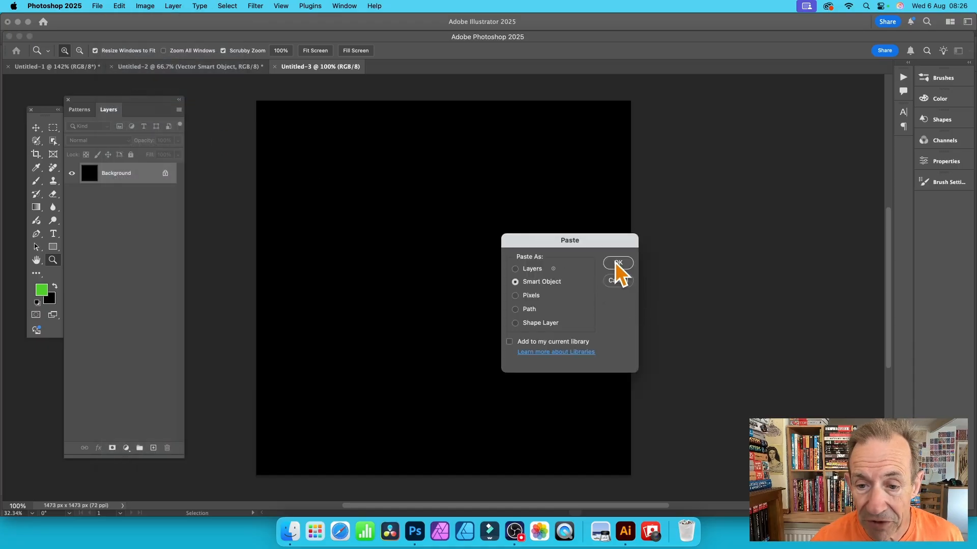
pyautogui.click(617, 263)
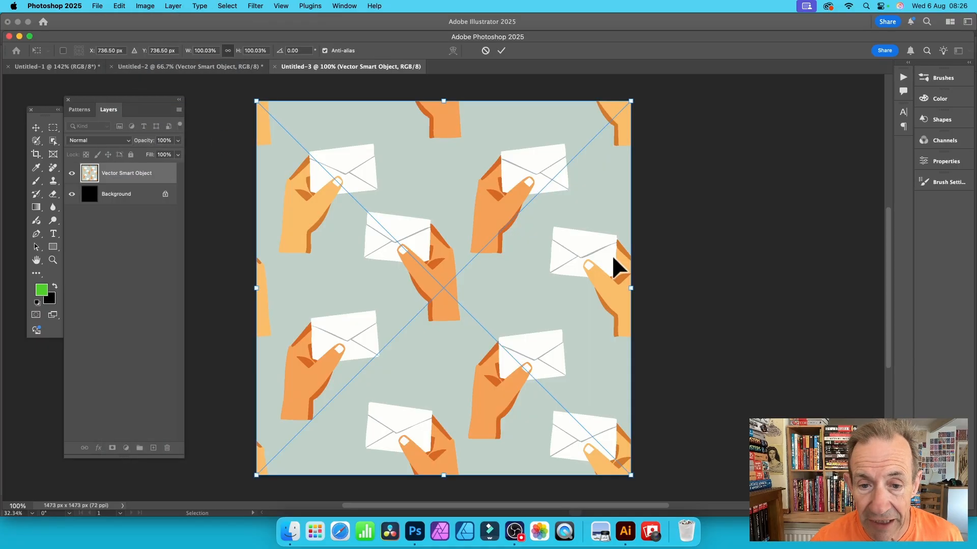
pyautogui.click(502, 50)
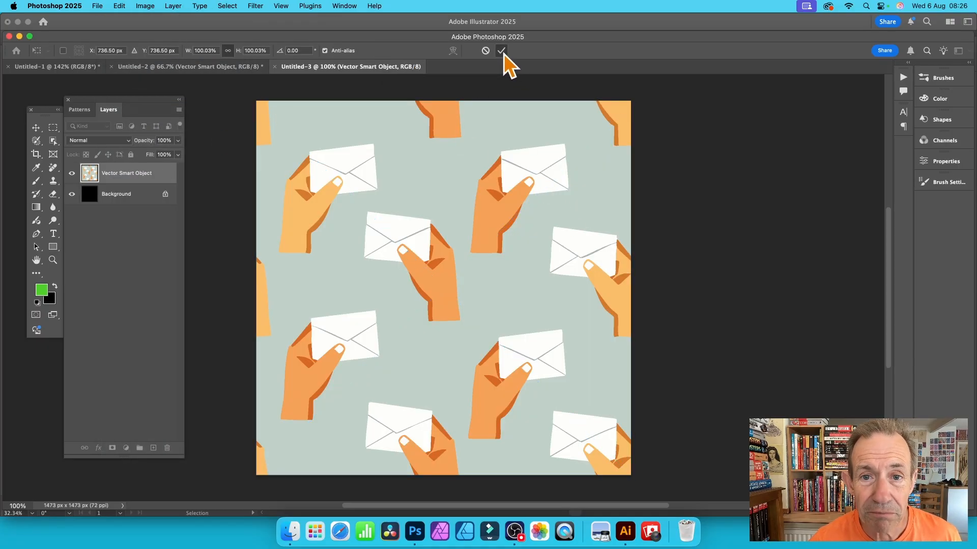
# Define the pasted letter-in-hands artwork as a new pattern, keeping the suggested name.
pyautogui.click(120, 6)
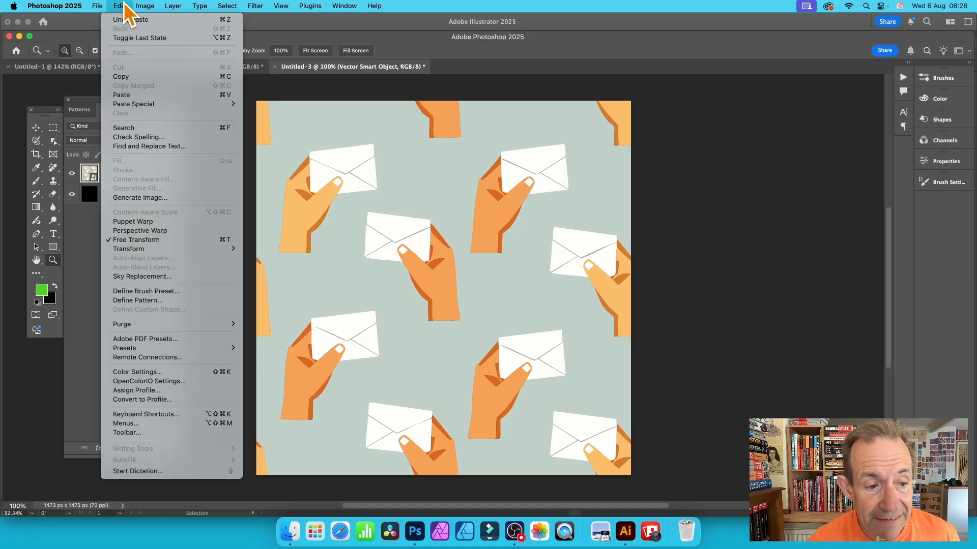
pyautogui.click(154, 301)
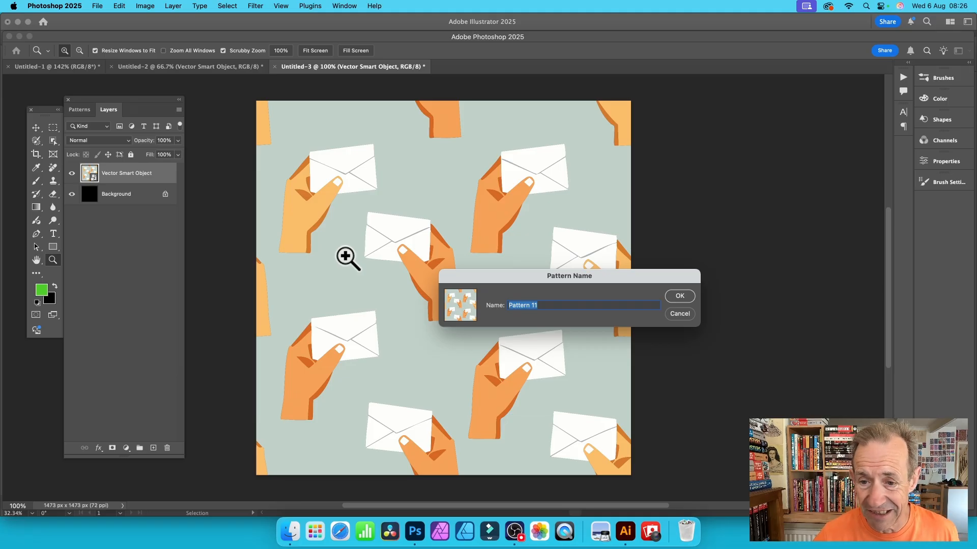
pyautogui.click(681, 296)
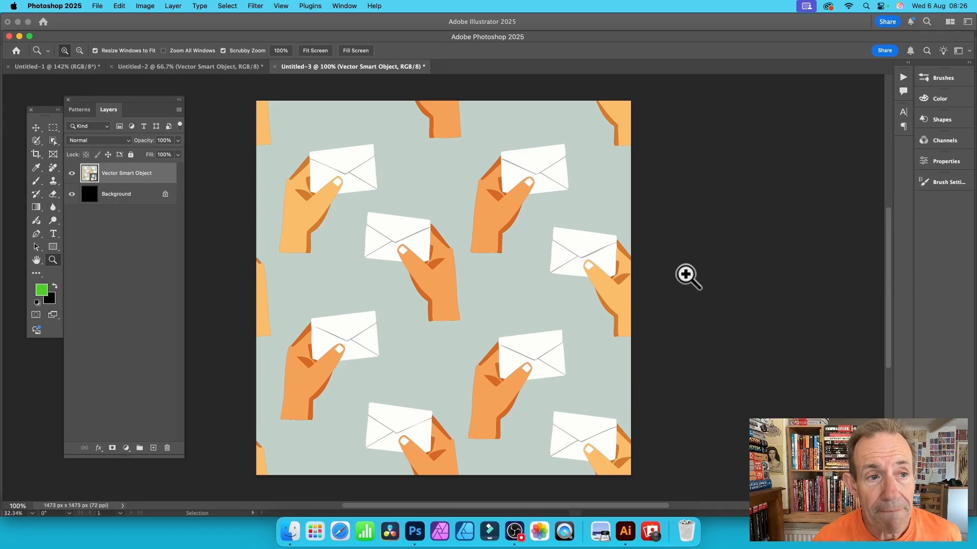
# Return to the Untitled-1 document and add a new pattern fill layer with the default layer settings above the rocket background.
pyautogui.click(70, 67)
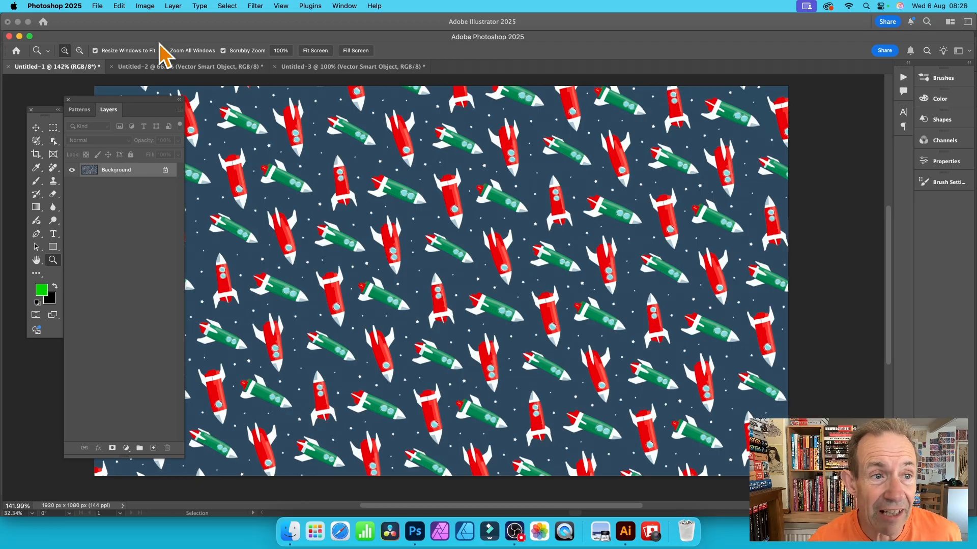
pyautogui.click(179, 6)
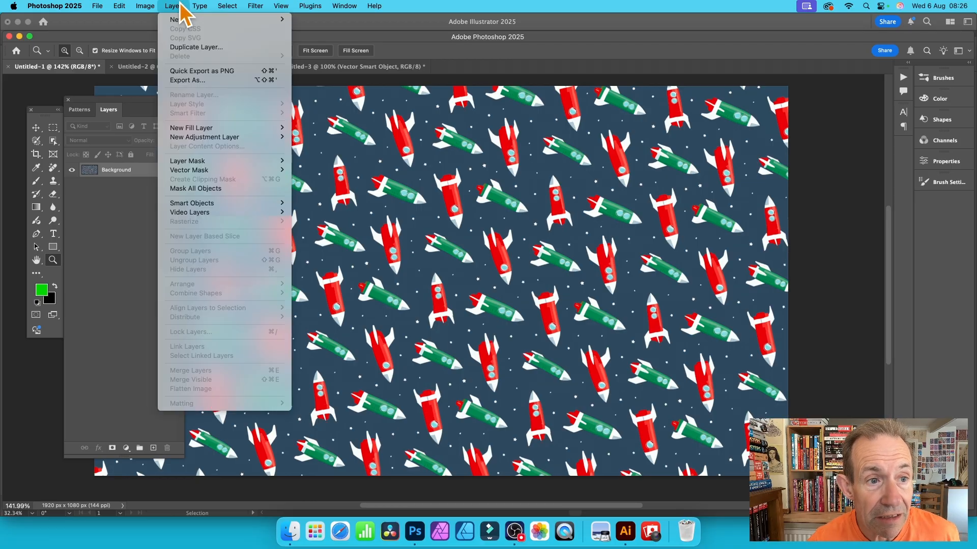
pyautogui.moveTo(197, 128)
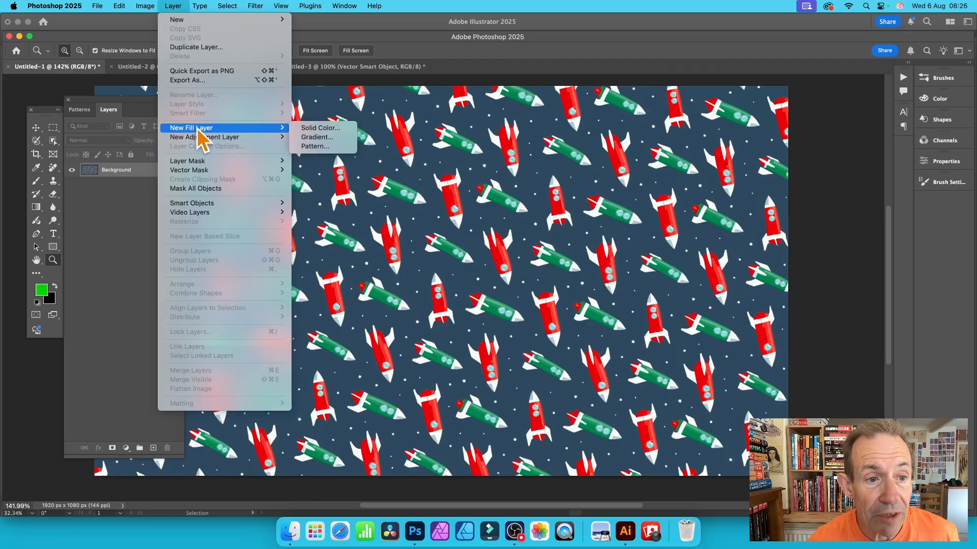
pyautogui.click(349, 146)
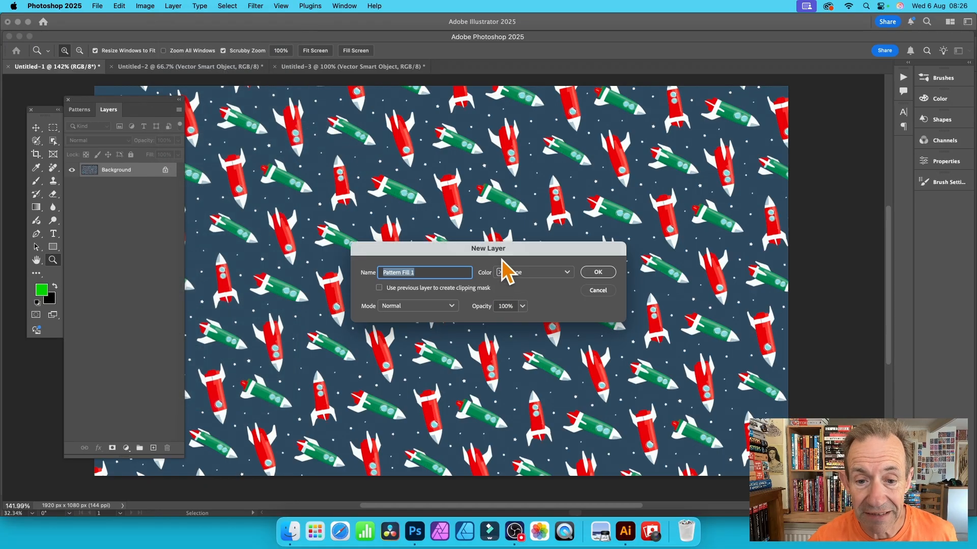
pyautogui.moveTo(502, 260); pyautogui.dragTo(414, 176)
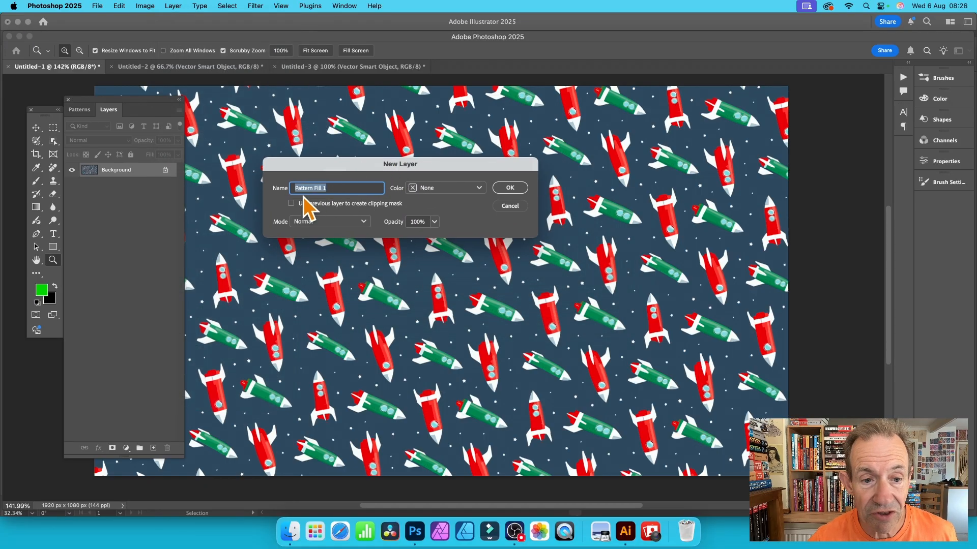
pyautogui.click(512, 186)
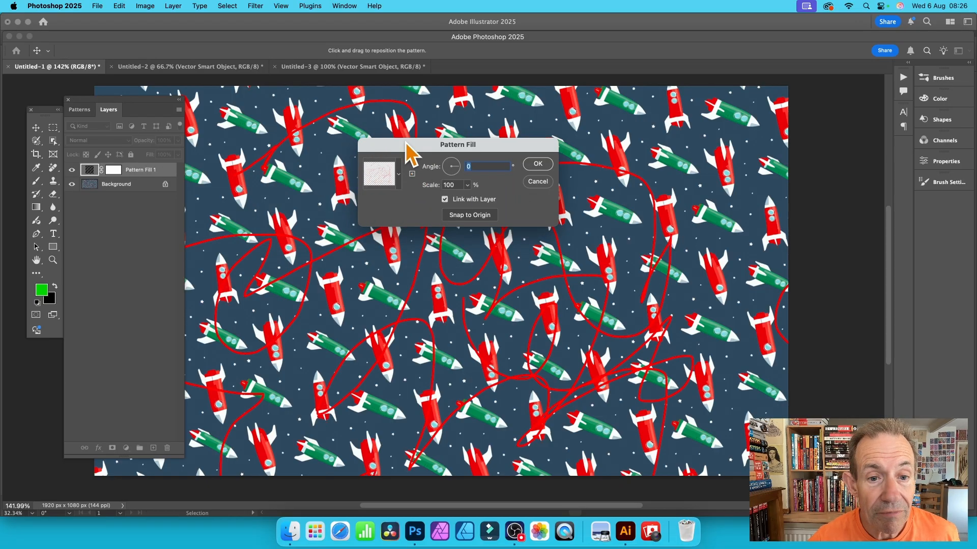
# Choose the newly defined letter-in-hands pattern for the fill layer.
pyautogui.click(398, 174)
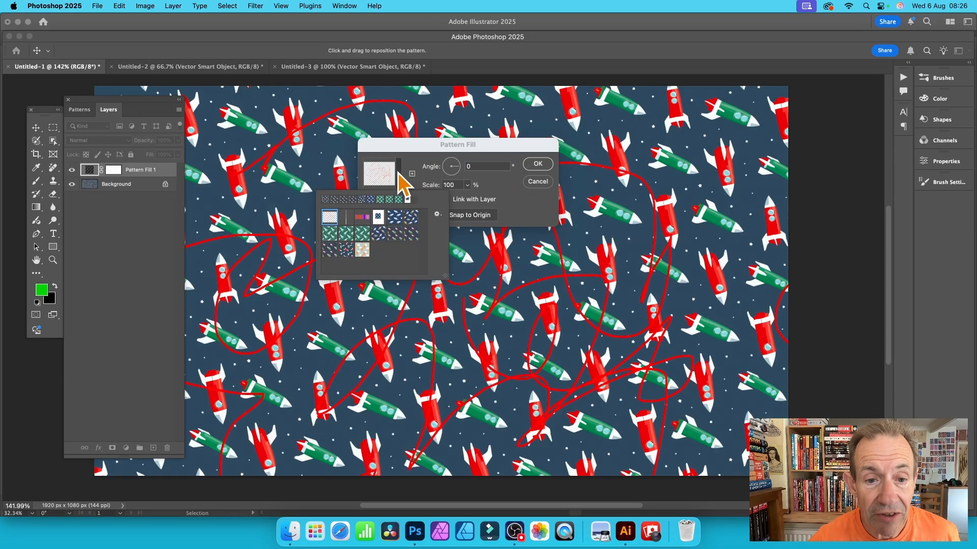
pyautogui.click(362, 249)
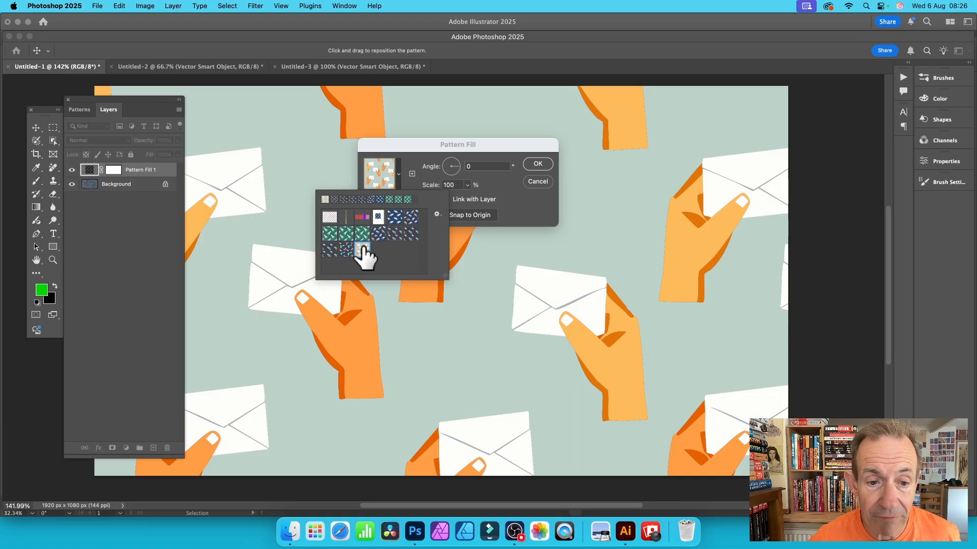
pyautogui.click(479, 144)
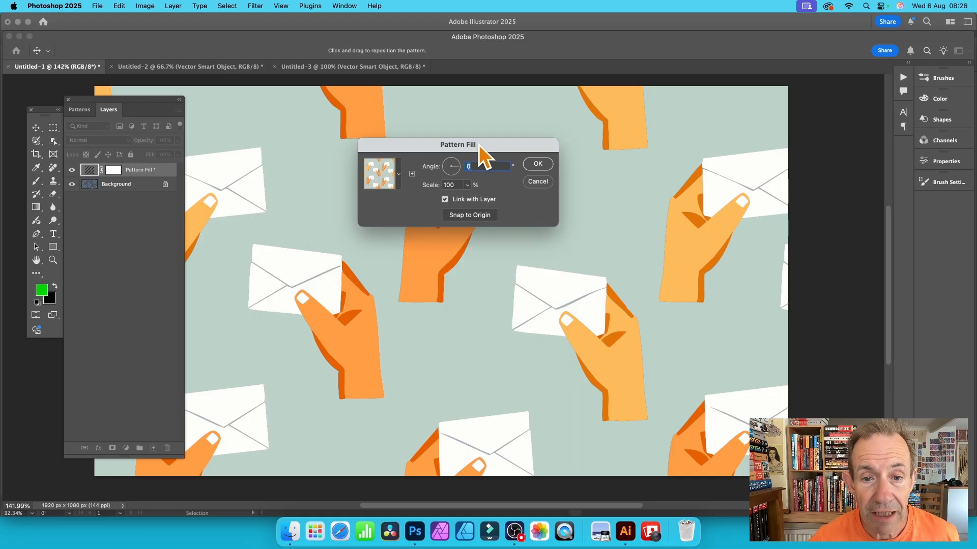
# Set the pattern fill's scale to 50%, rotate it to an angle of about 45.3°, and apply the fill.
pyautogui.doubleClick(451, 185)
pyautogui.write('50')
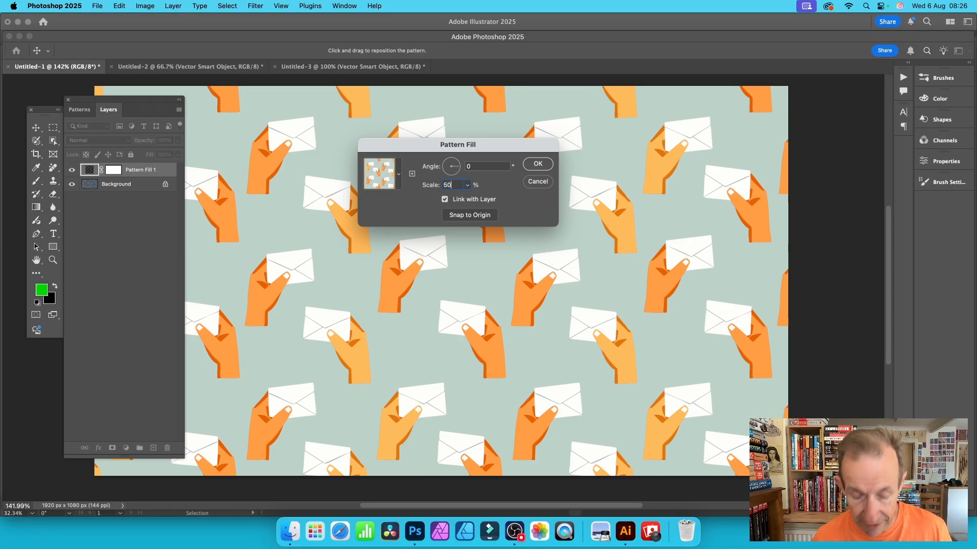
pyautogui.click(458, 162)
pyautogui.click(545, 166)
pyautogui.press('z')
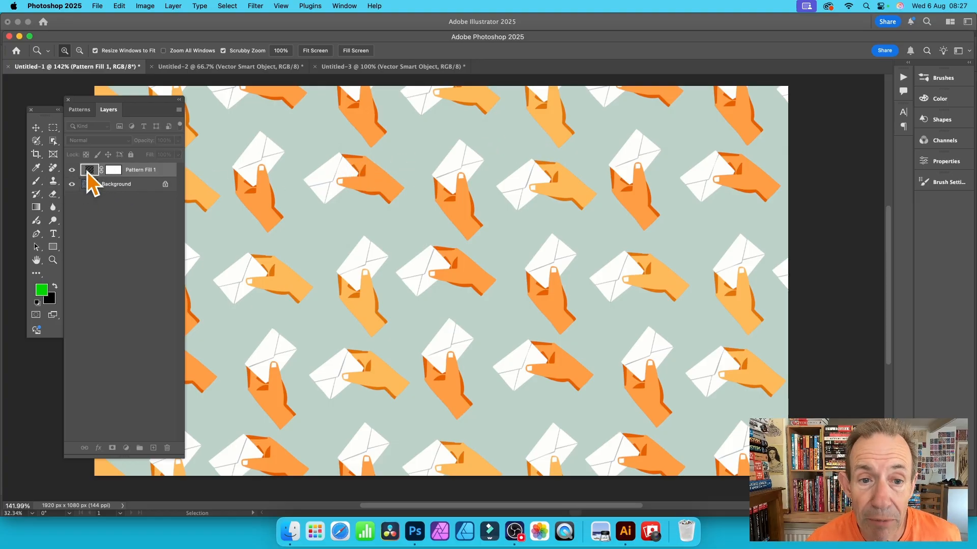
# Edit the pattern fill layer, set its scale to 25%, and apply the change.
pyautogui.doubleClick(88, 172)
pyautogui.doubleClick(450, 185)
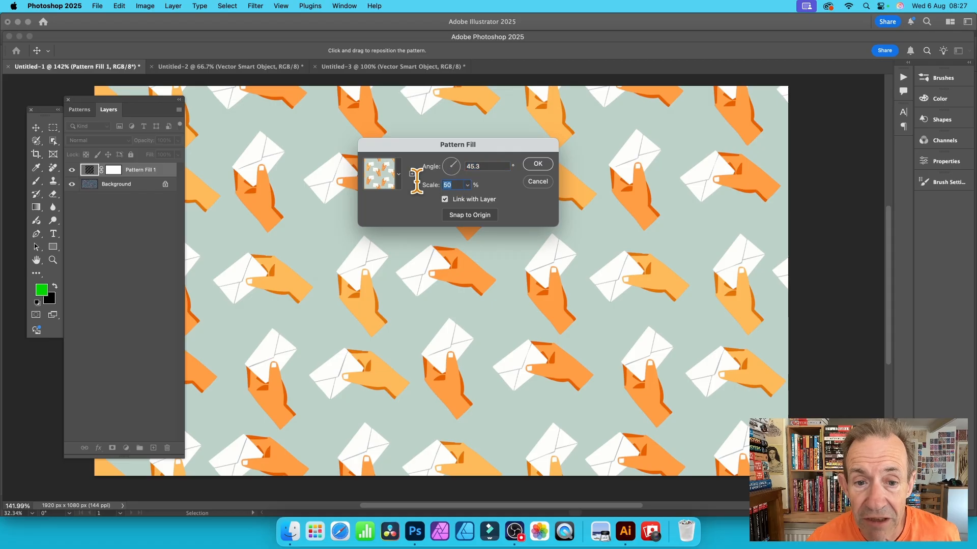
pyautogui.write('25')
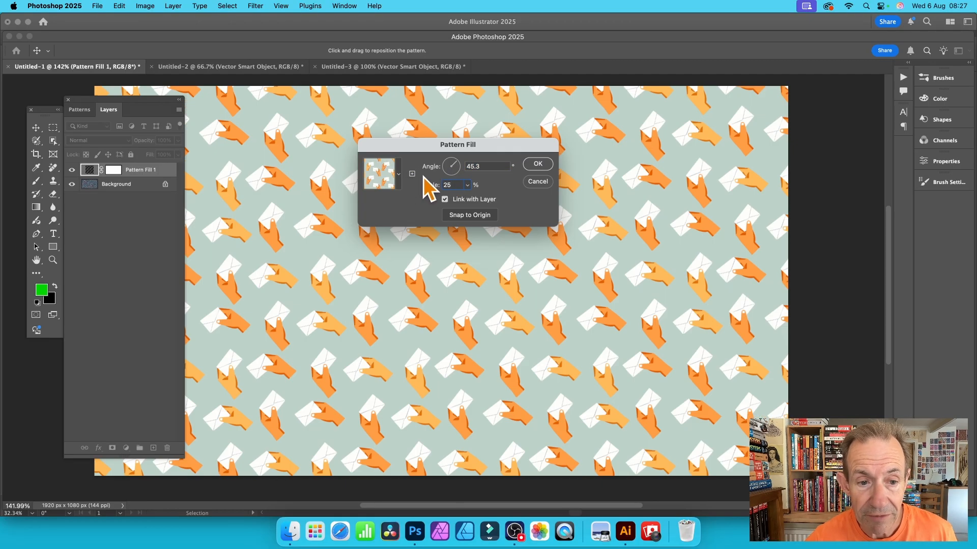
pyautogui.click(538, 163)
pyautogui.press('z')
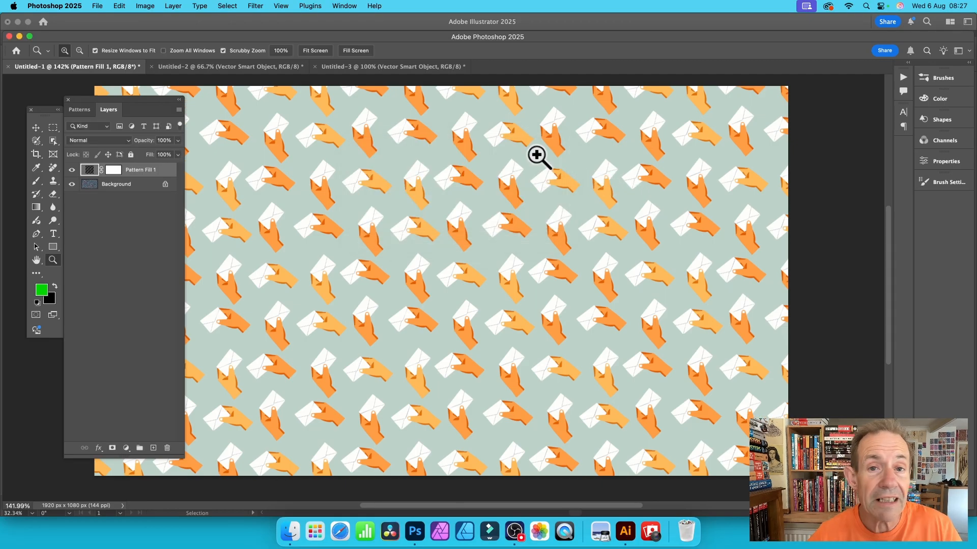